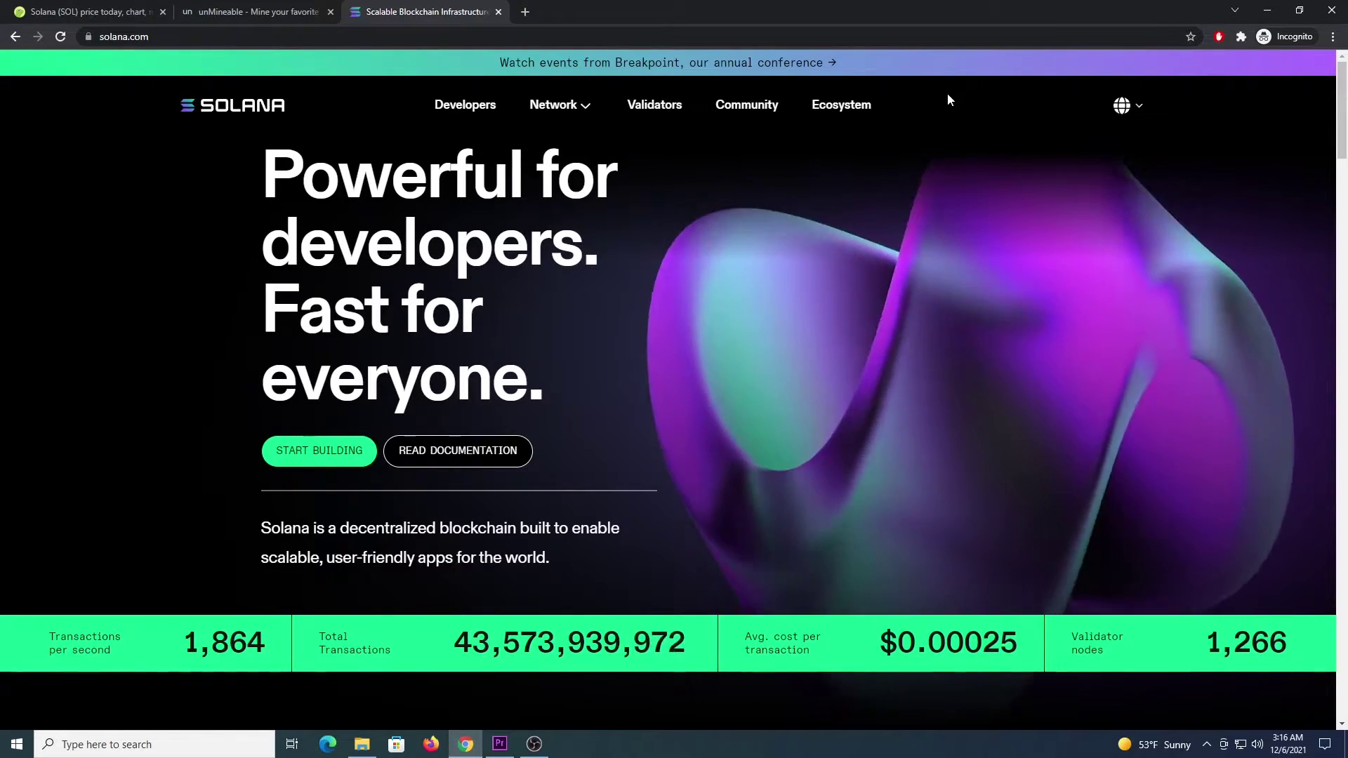
Step: Check Solana's SOL price on CoinGecko, then switch to the unMineable miner download page
click(84, 11)
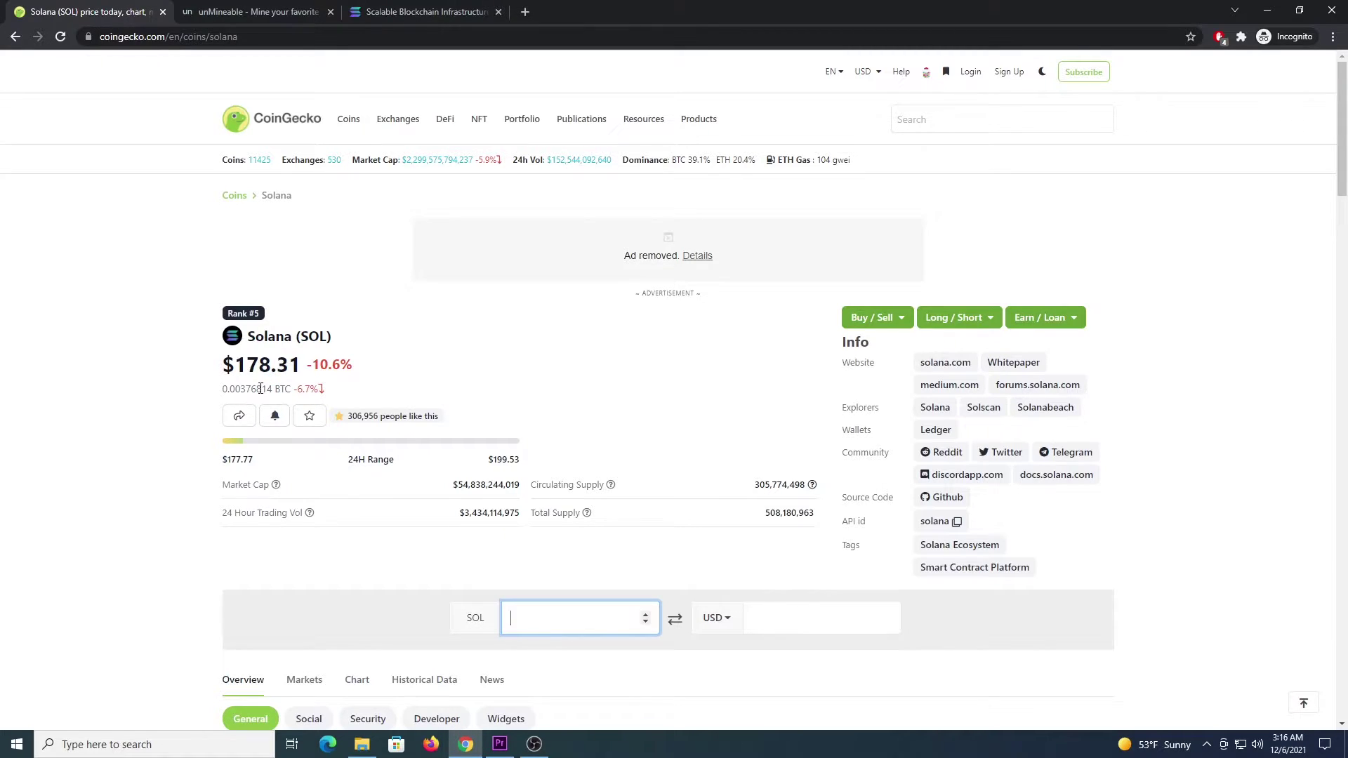
click(259, 390)
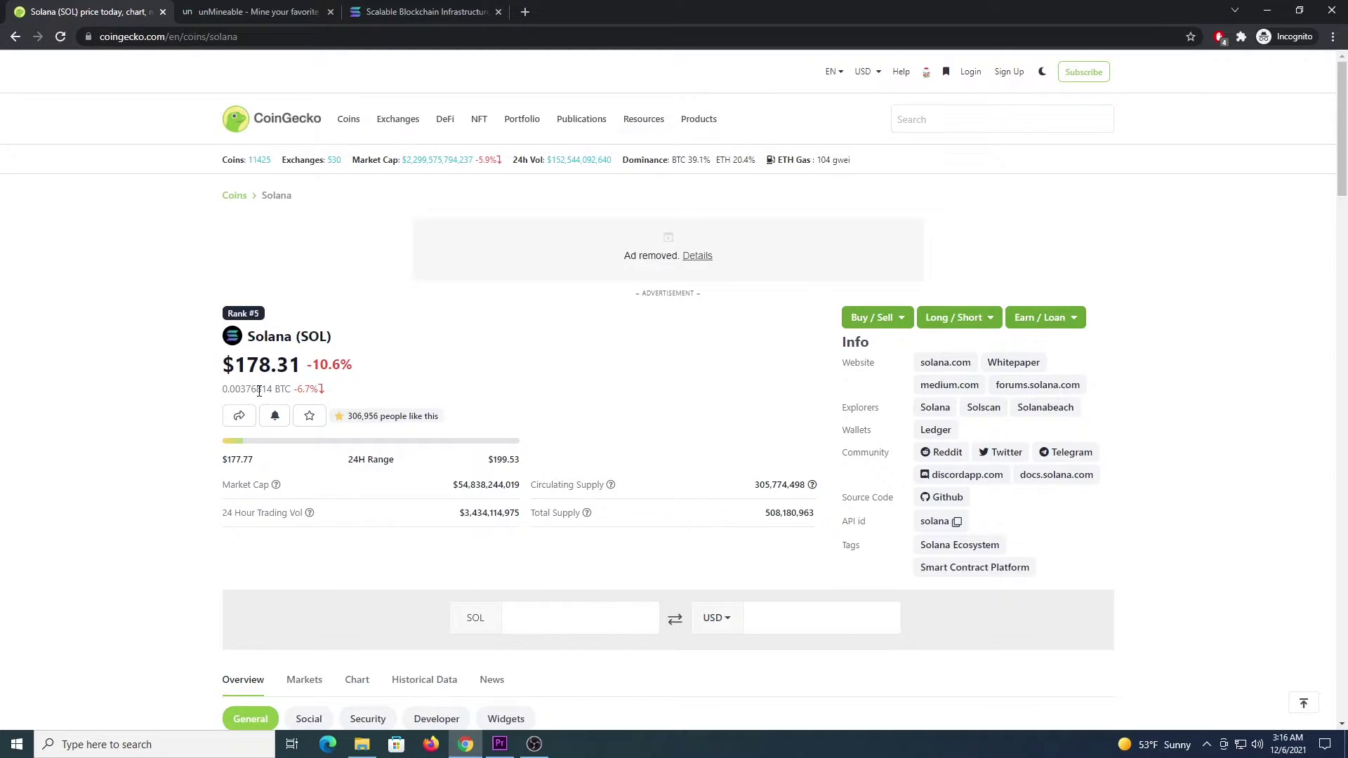
click(257, 11)
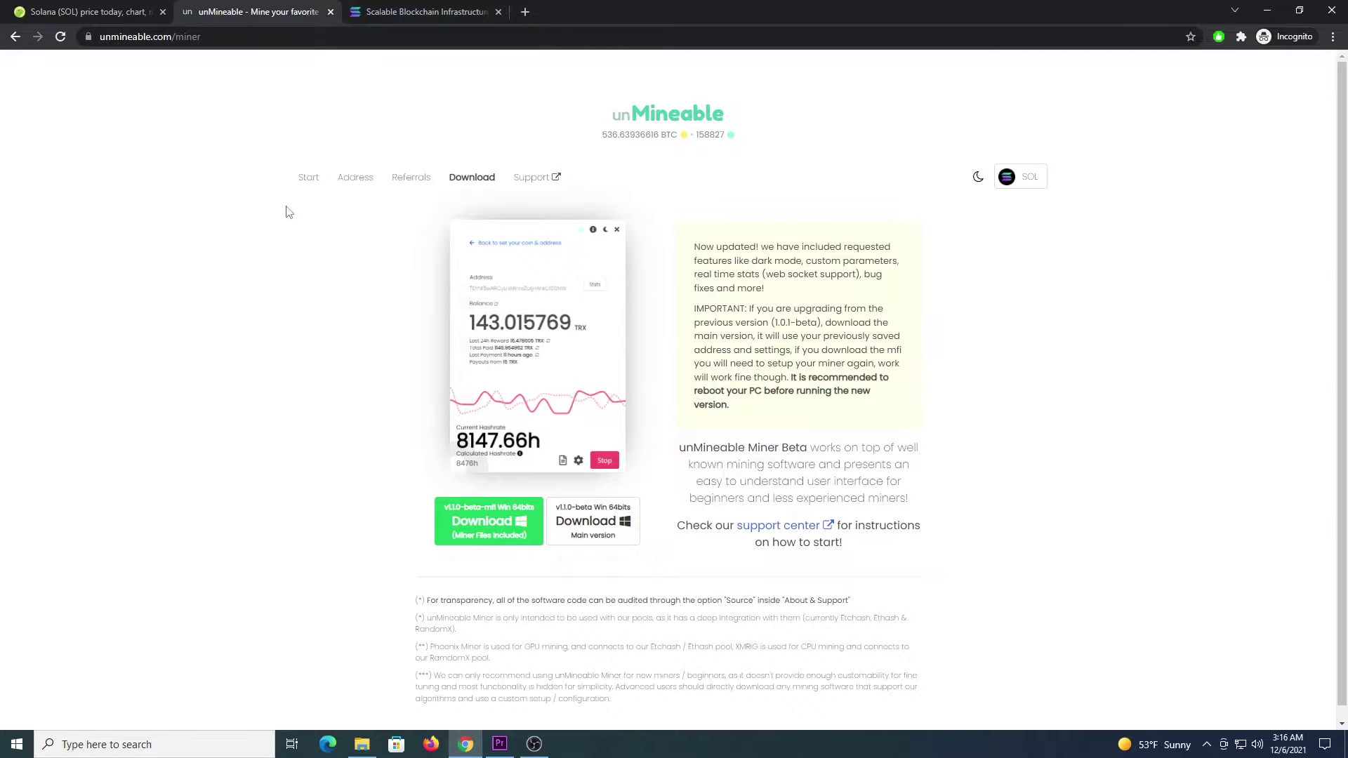
Step: Launch the Windows Security app via a 'windows securi' taskbar search
click(136, 746)
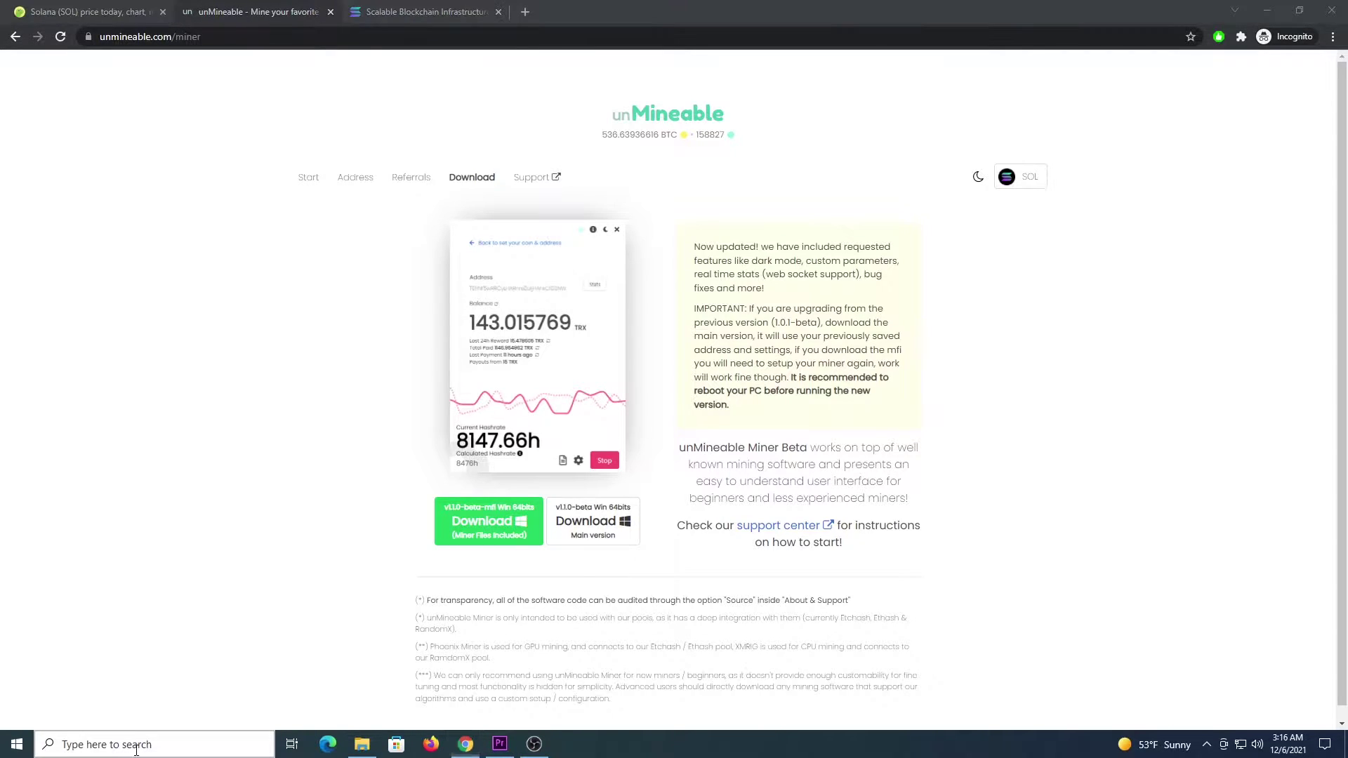
text(windows securi)
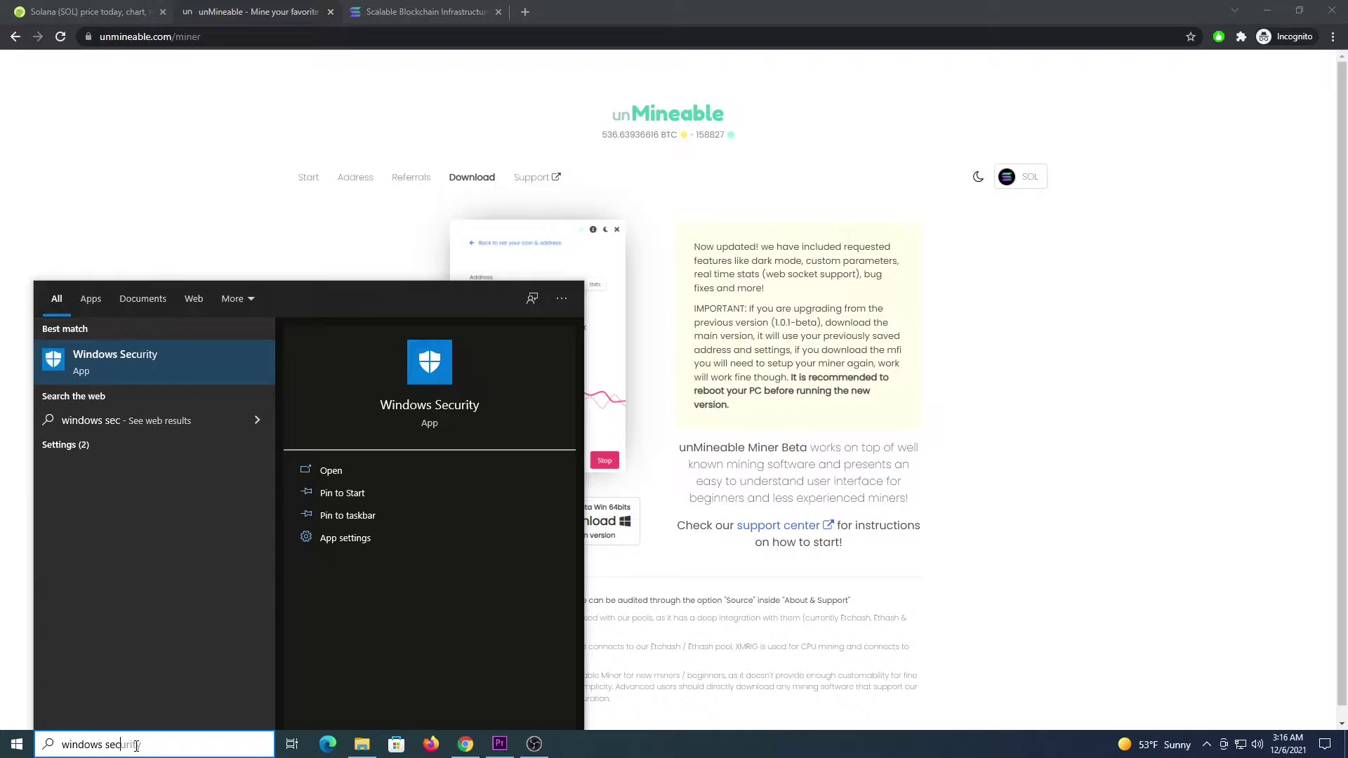
click(212, 357)
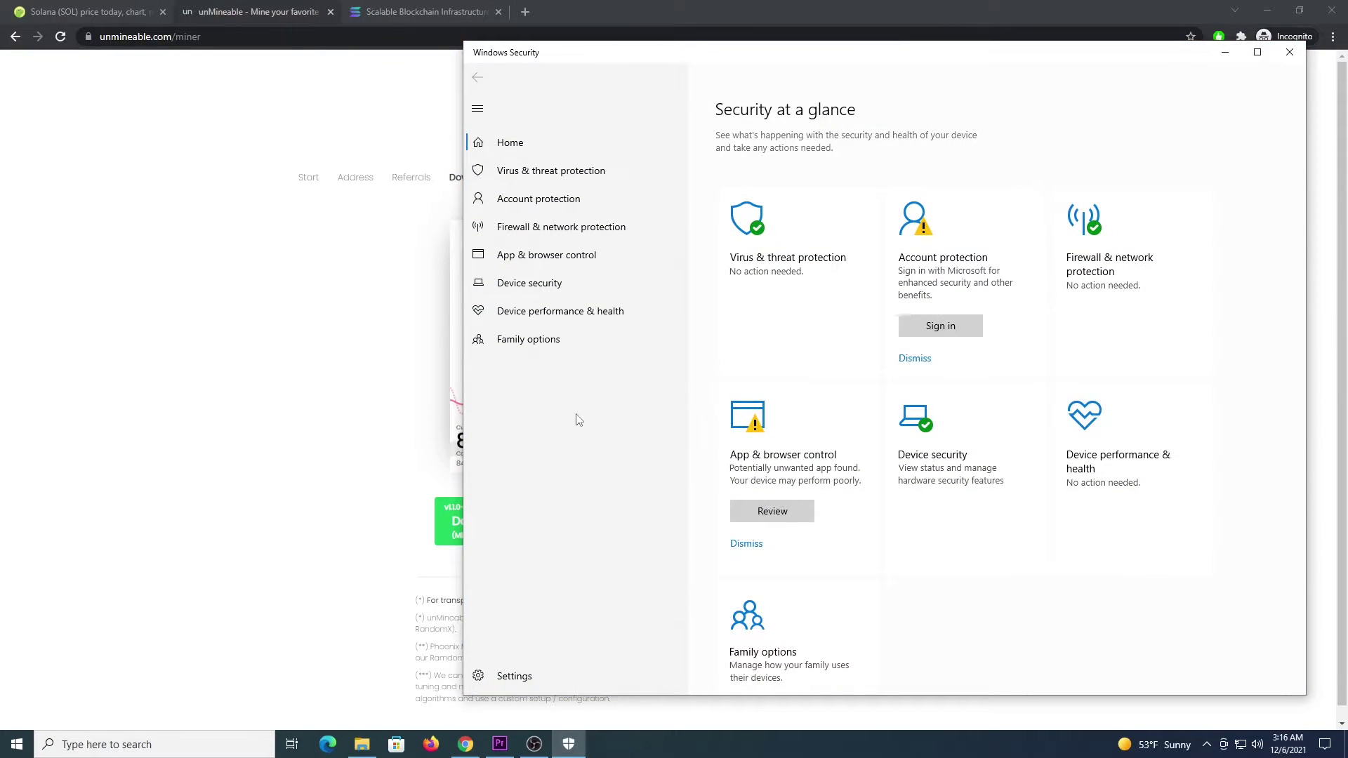
Step: Go to Virus & threat protection settings and scroll to the Exclusions section
click(512, 181)
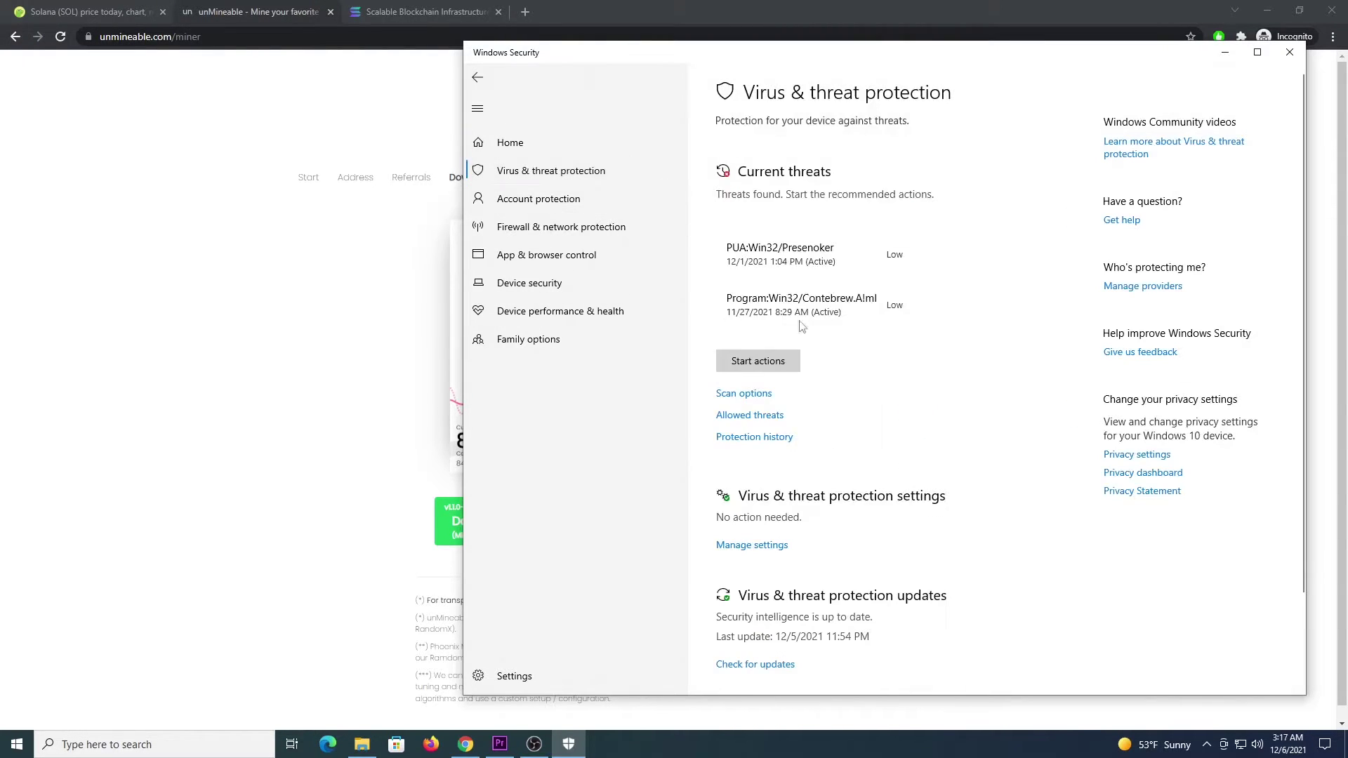
scroll(808, 467, down, 2)
click(780, 455)
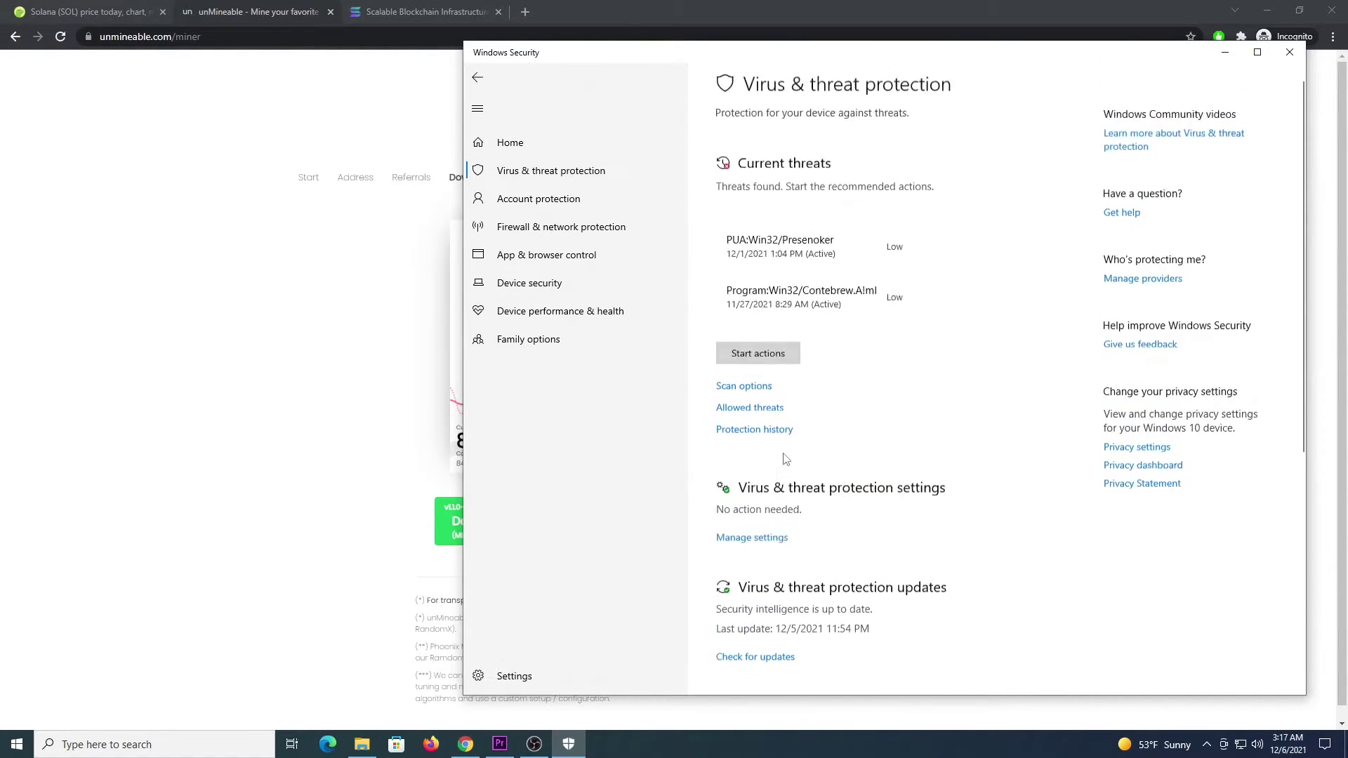
scroll(790, 422, down, 5)
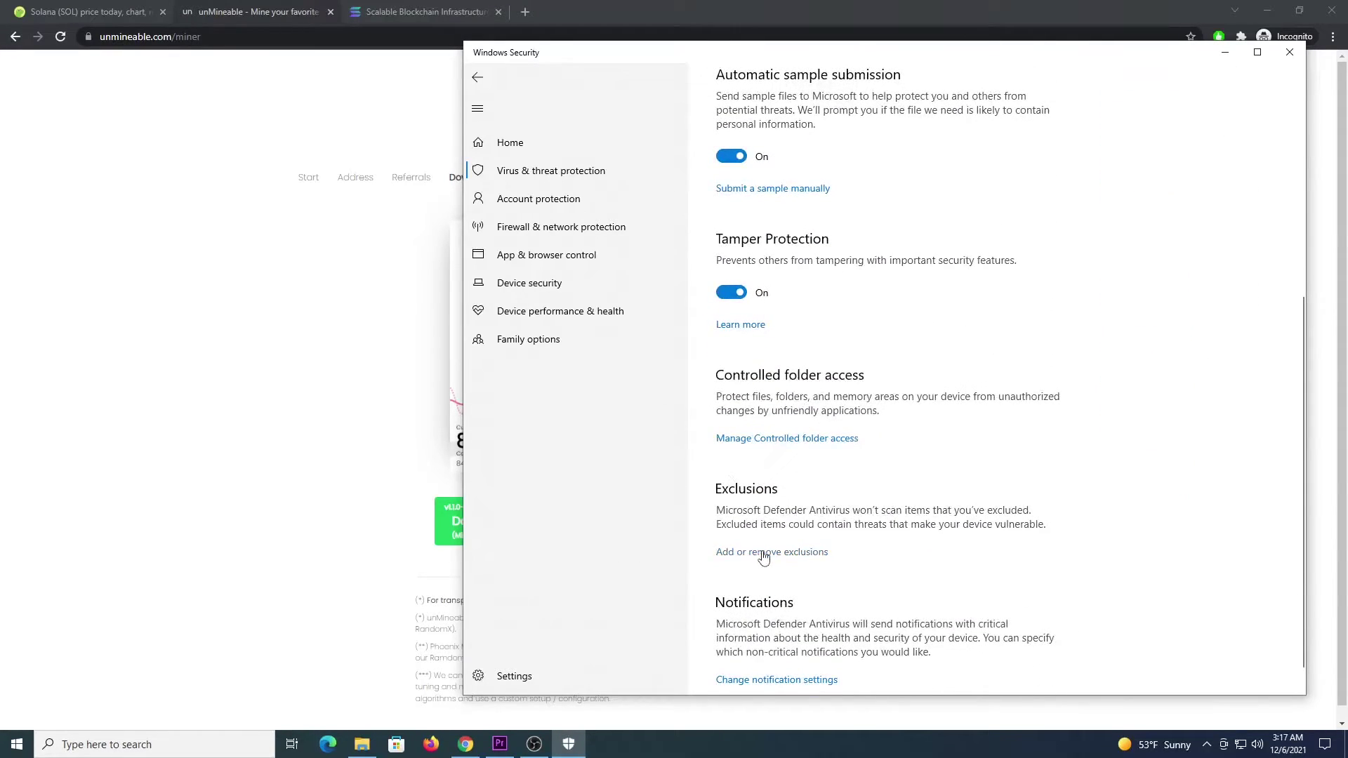
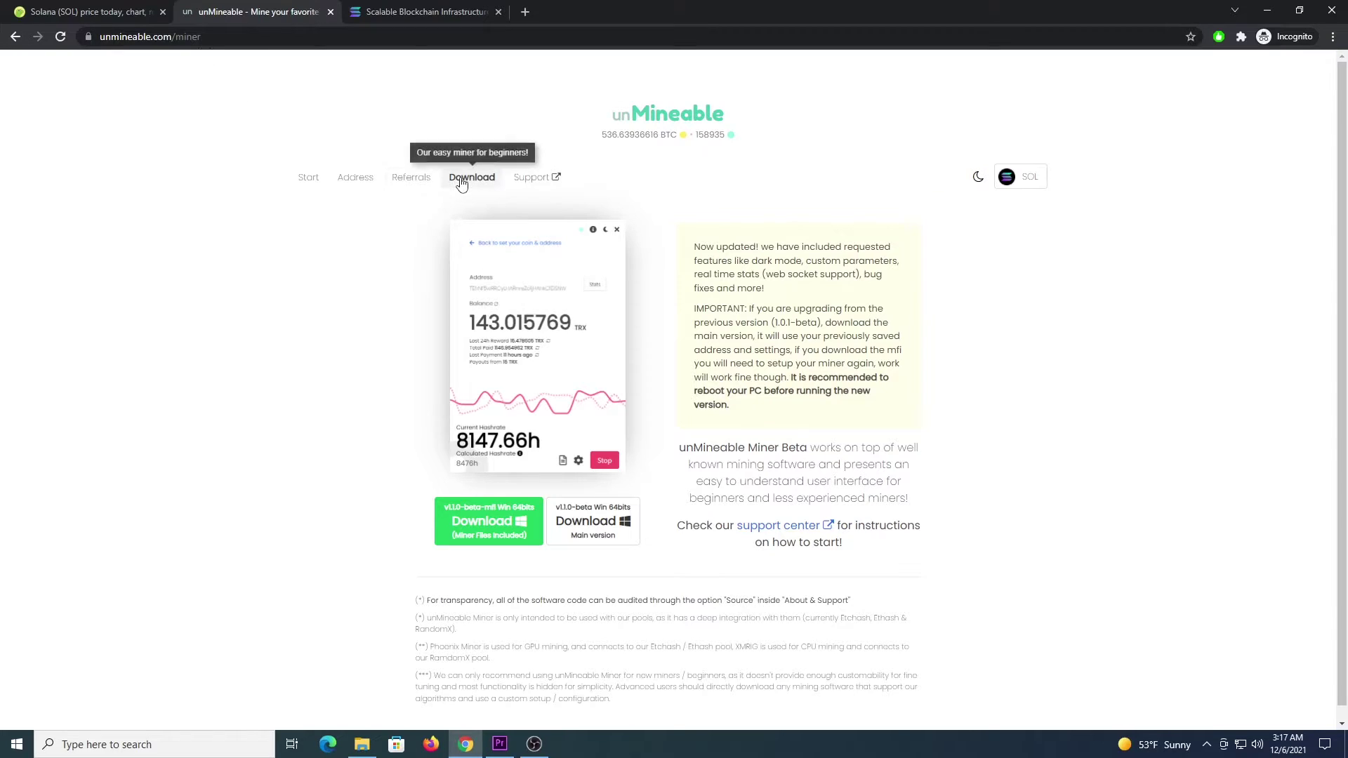
Step: Download unMineable.Miner.1.1.0-beta-mfi.zip into Exclusions and keep it despite Chrome's dangerous-file block
click(482, 537)
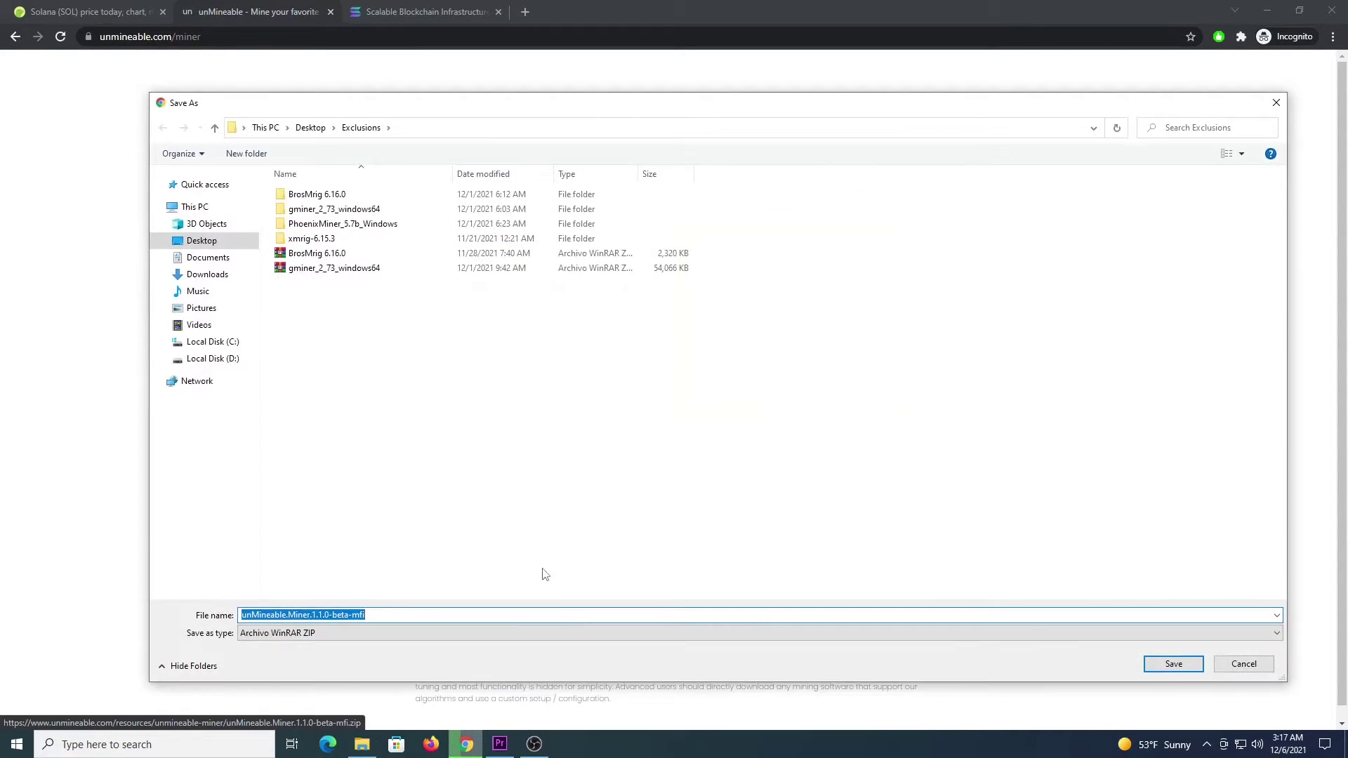
click(1171, 663)
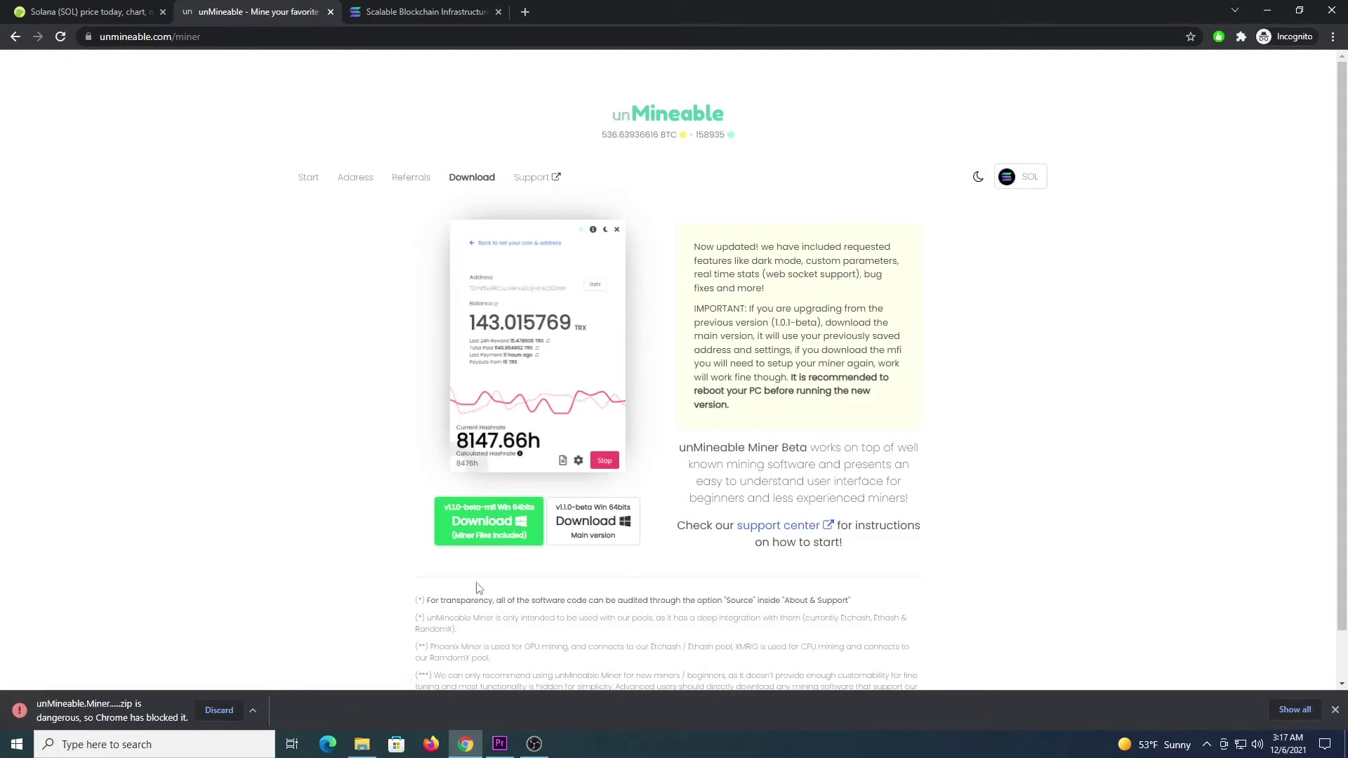
key(ctrl+j)
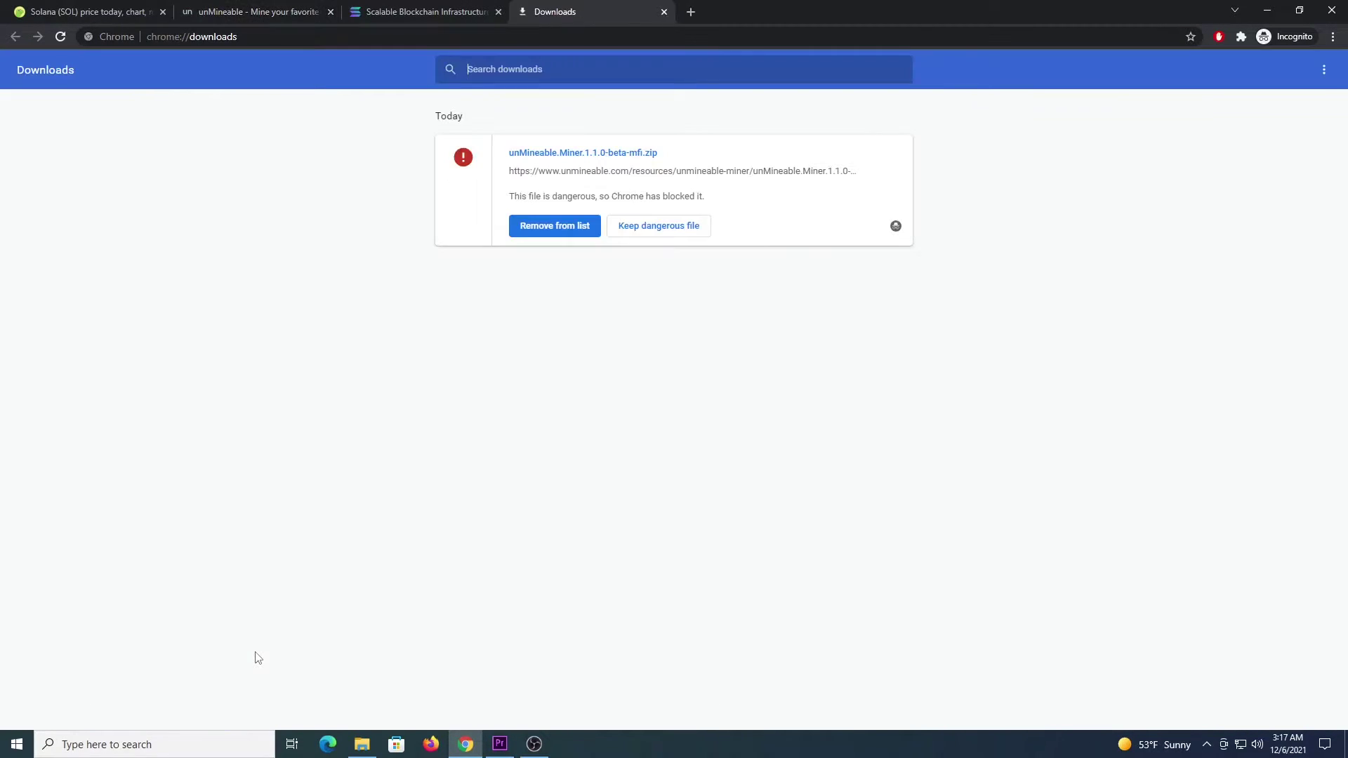
click(665, 229)
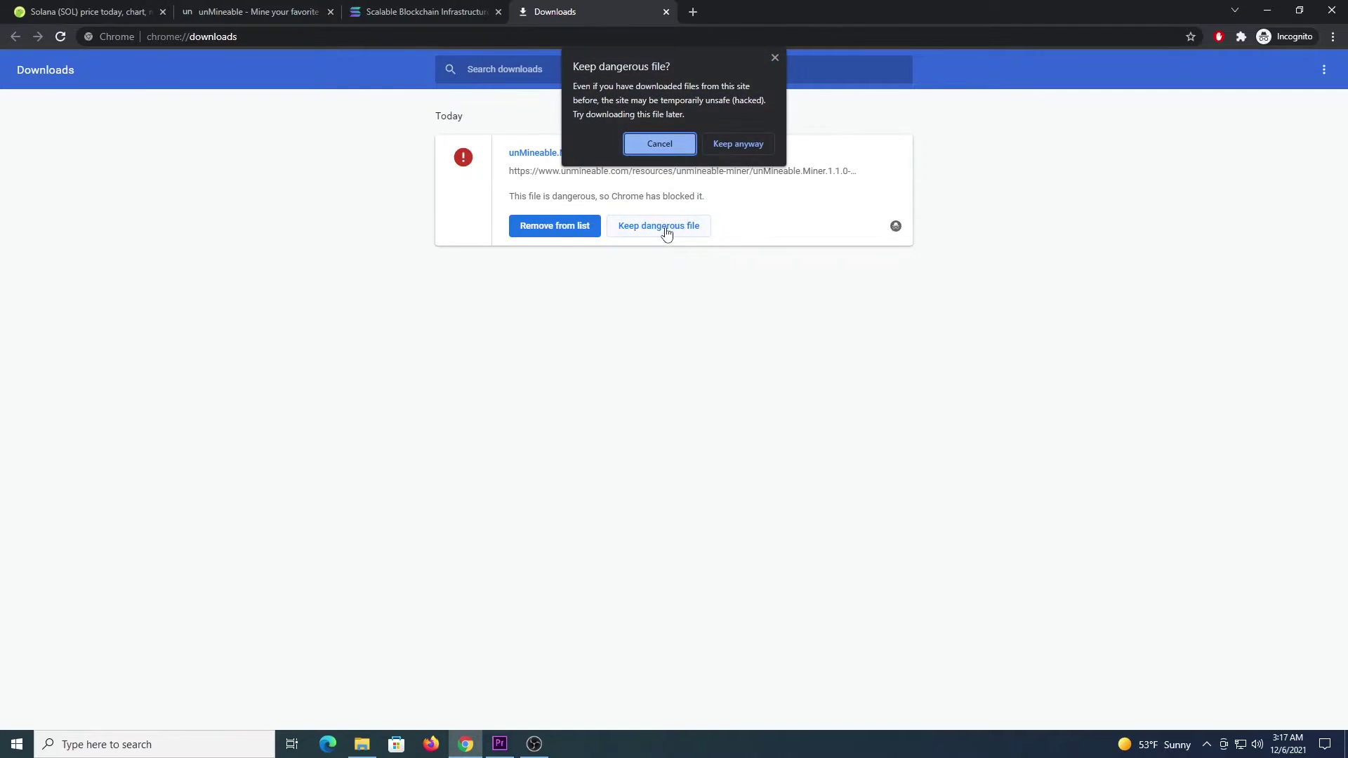
click(736, 144)
click(551, 204)
Step: Extract the zip in Exclusions and run unMineable Miner 1.1.0-beta-mfi as administrator
right_click(848, 194)
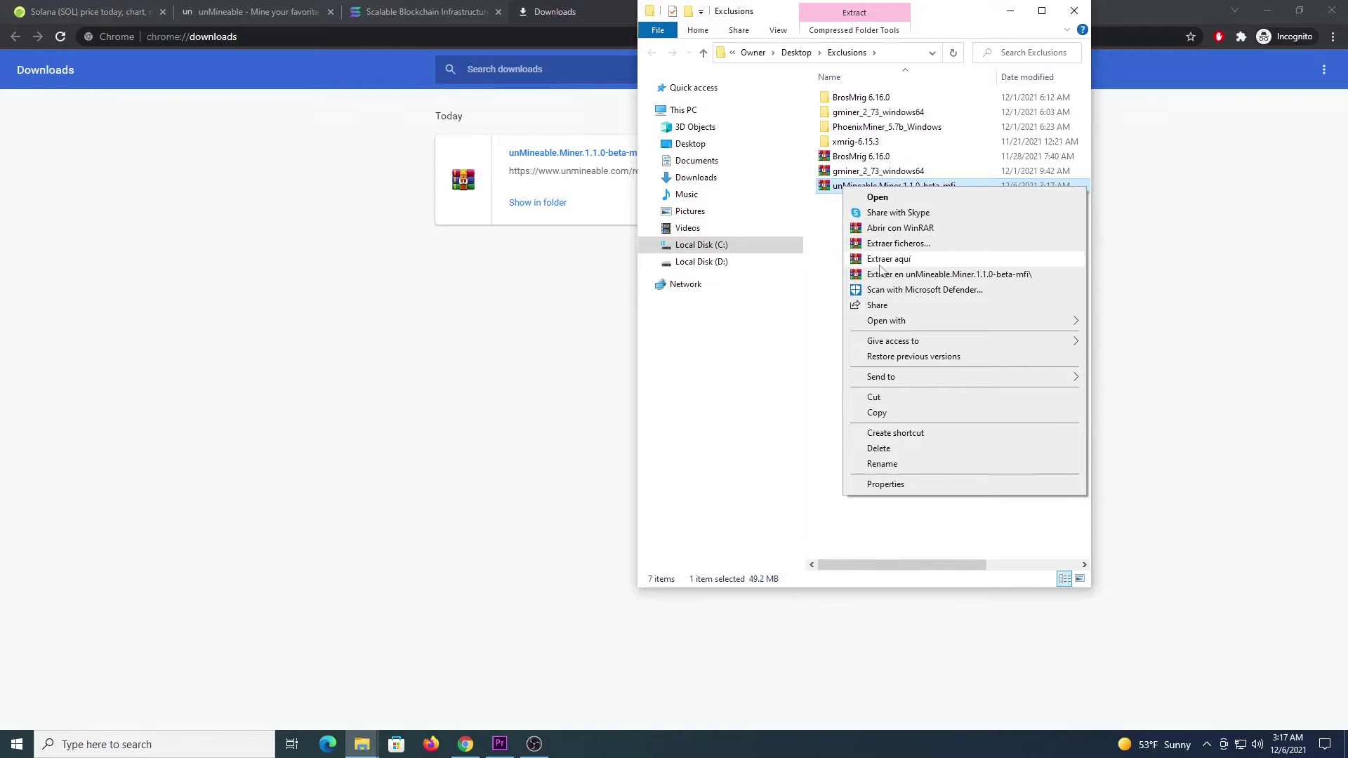
click(876, 261)
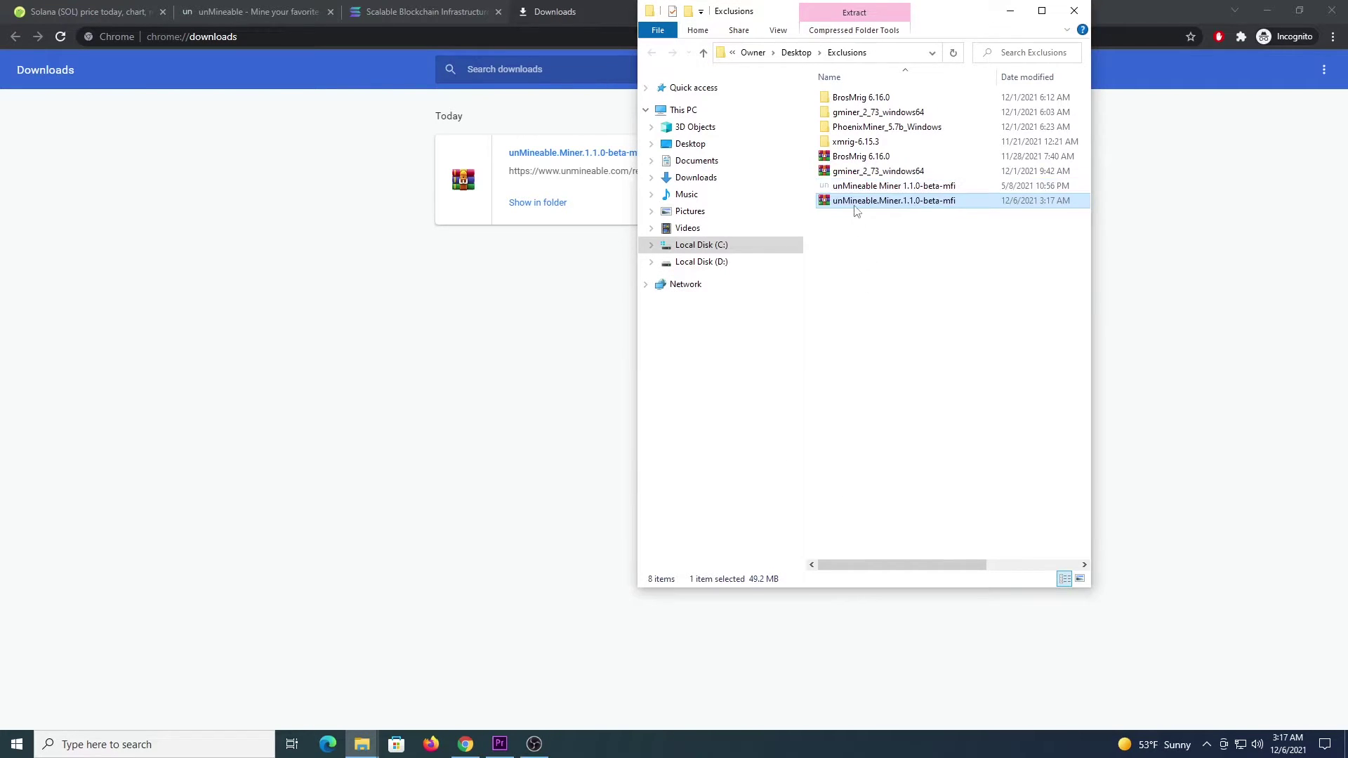
click(835, 188)
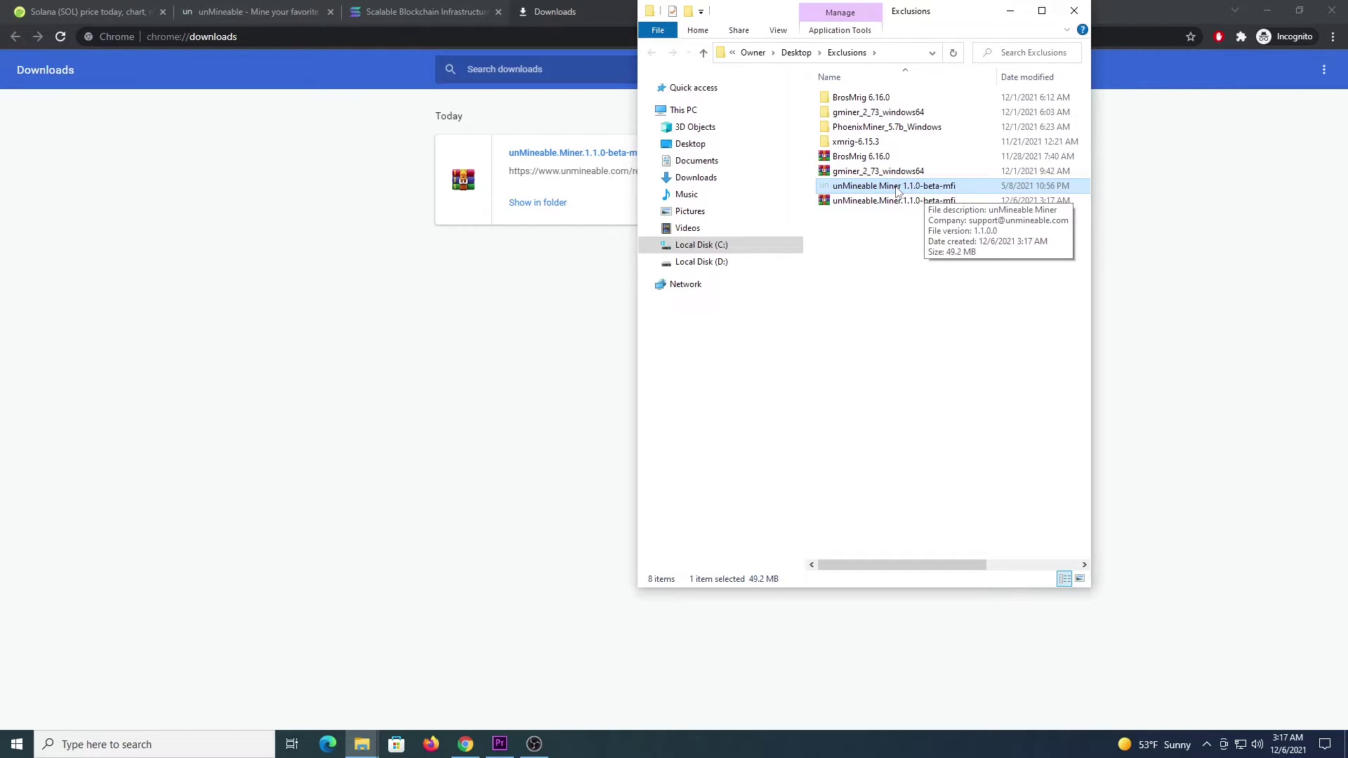
right_click(898, 189)
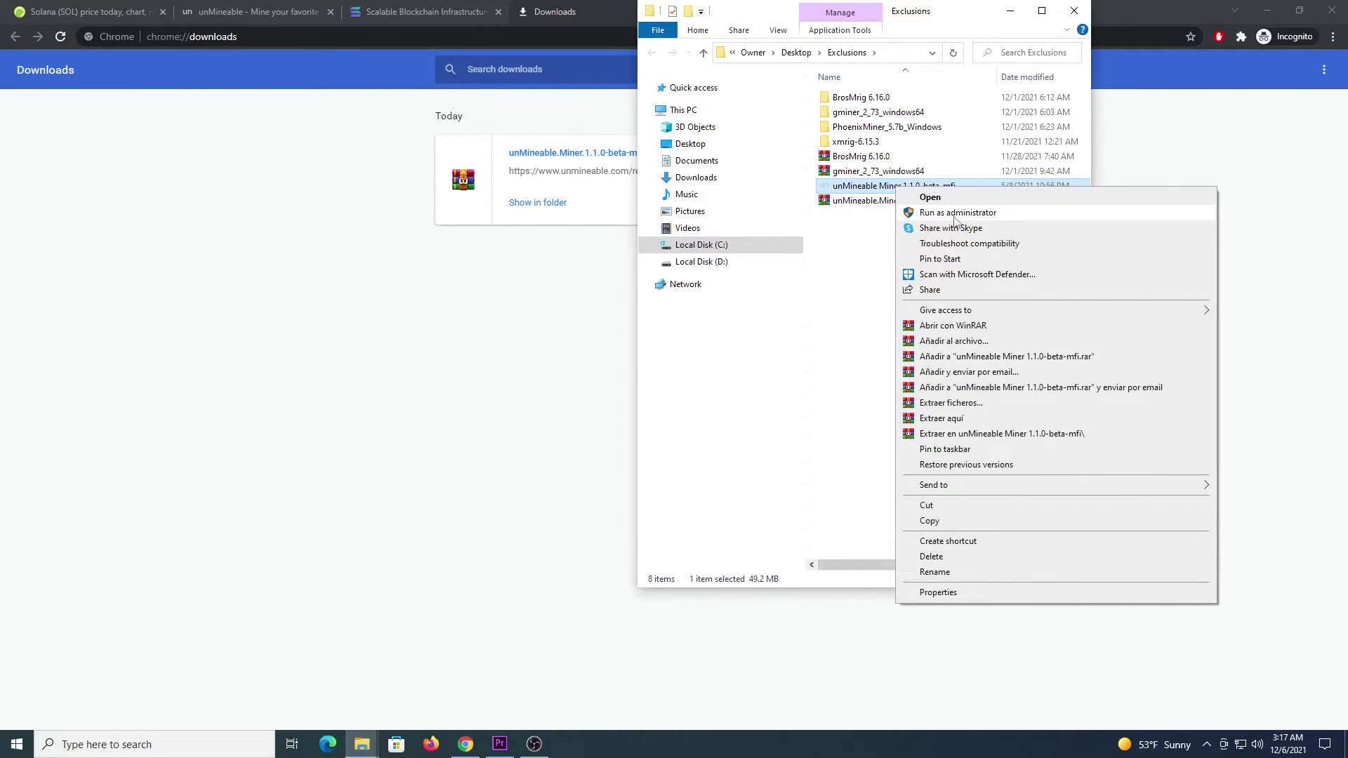
click(956, 213)
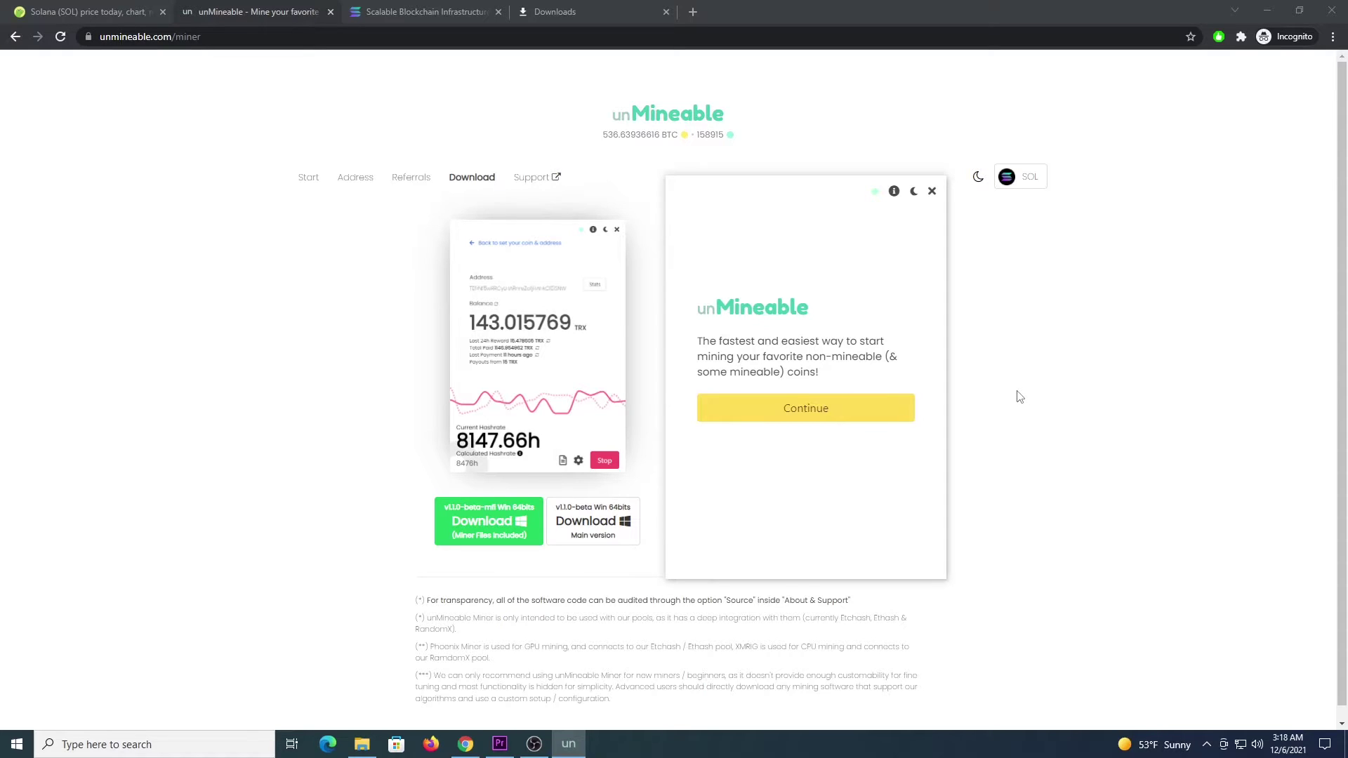
Step: Choose CPU mining of Solana (SOL) to the wallet address with a referral code, then start
click(814, 420)
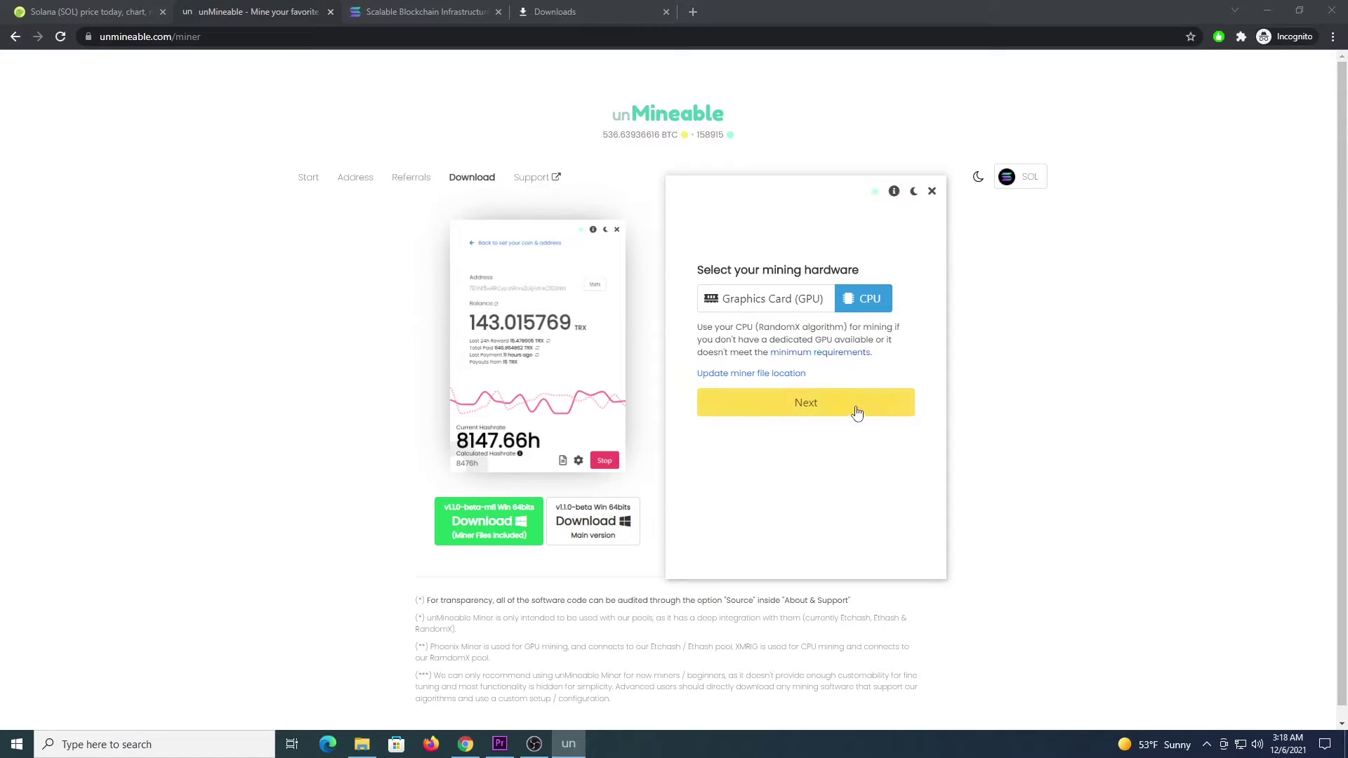
click(826, 415)
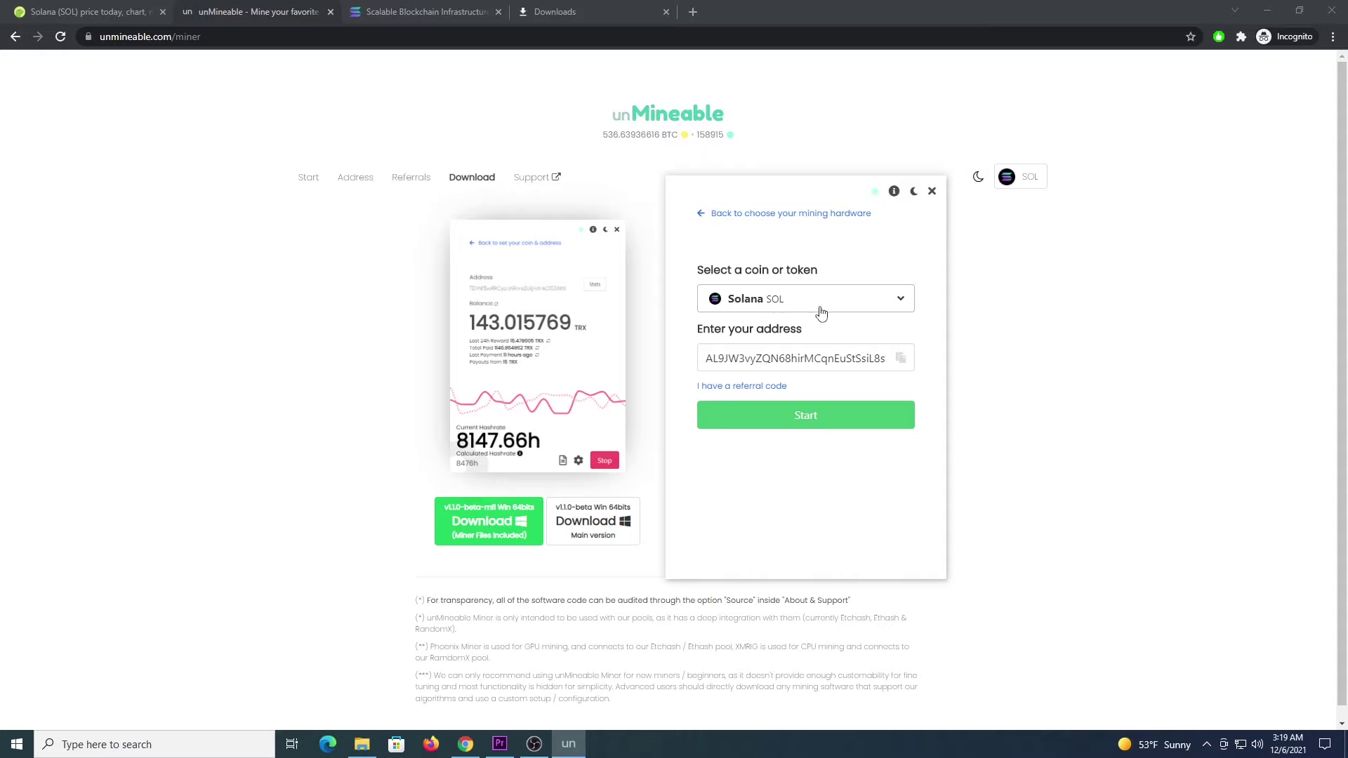
click(798, 359)
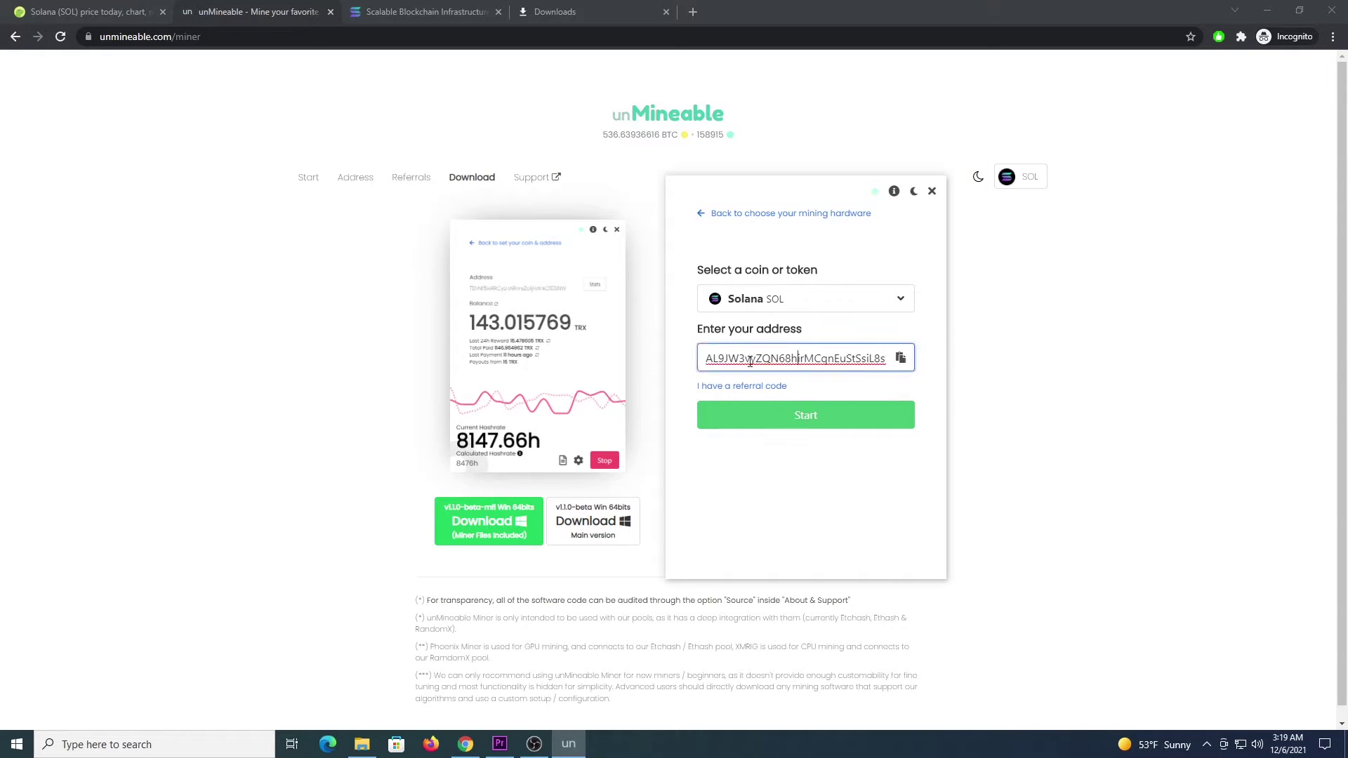
click(766, 387)
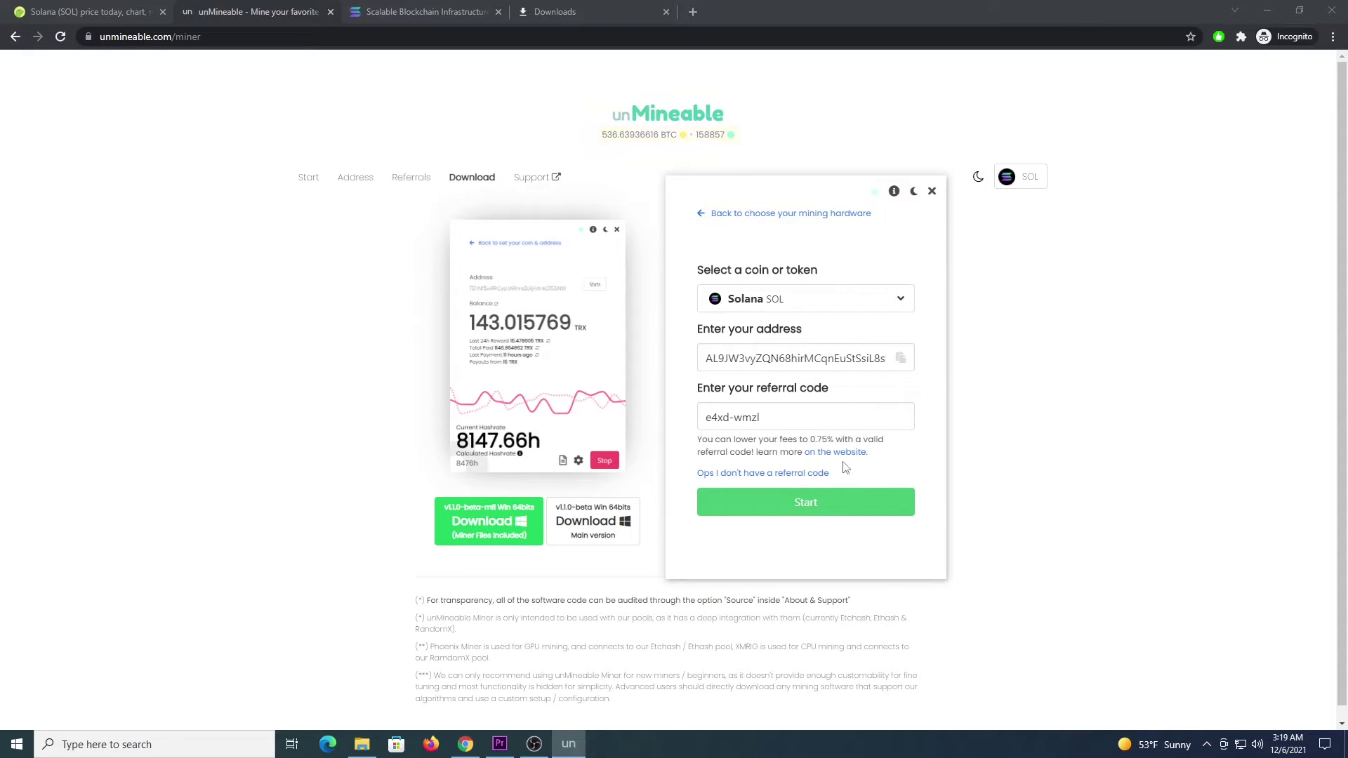
click(821, 505)
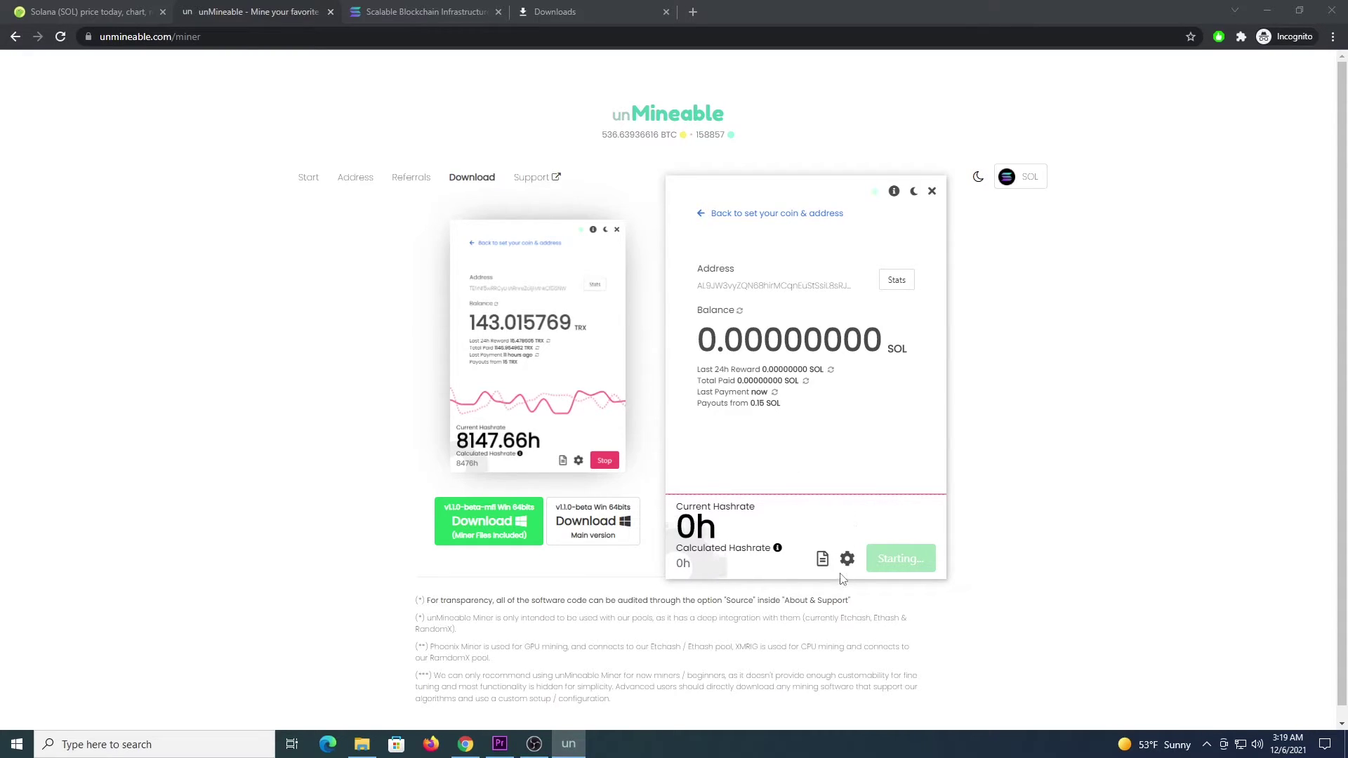
Step: Review Advanced settings, stop mining at about 1400h hashrate, and close unMineable Miner
click(871, 561)
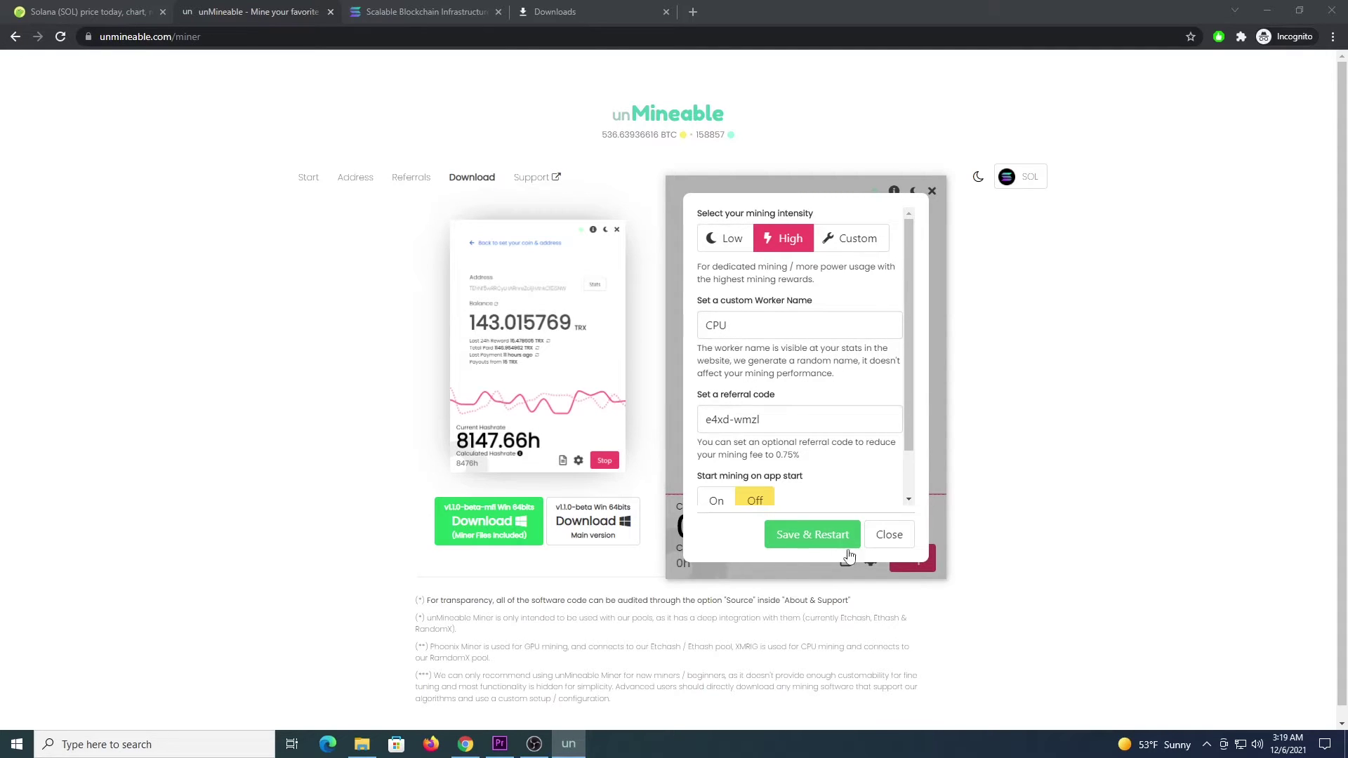
click(892, 540)
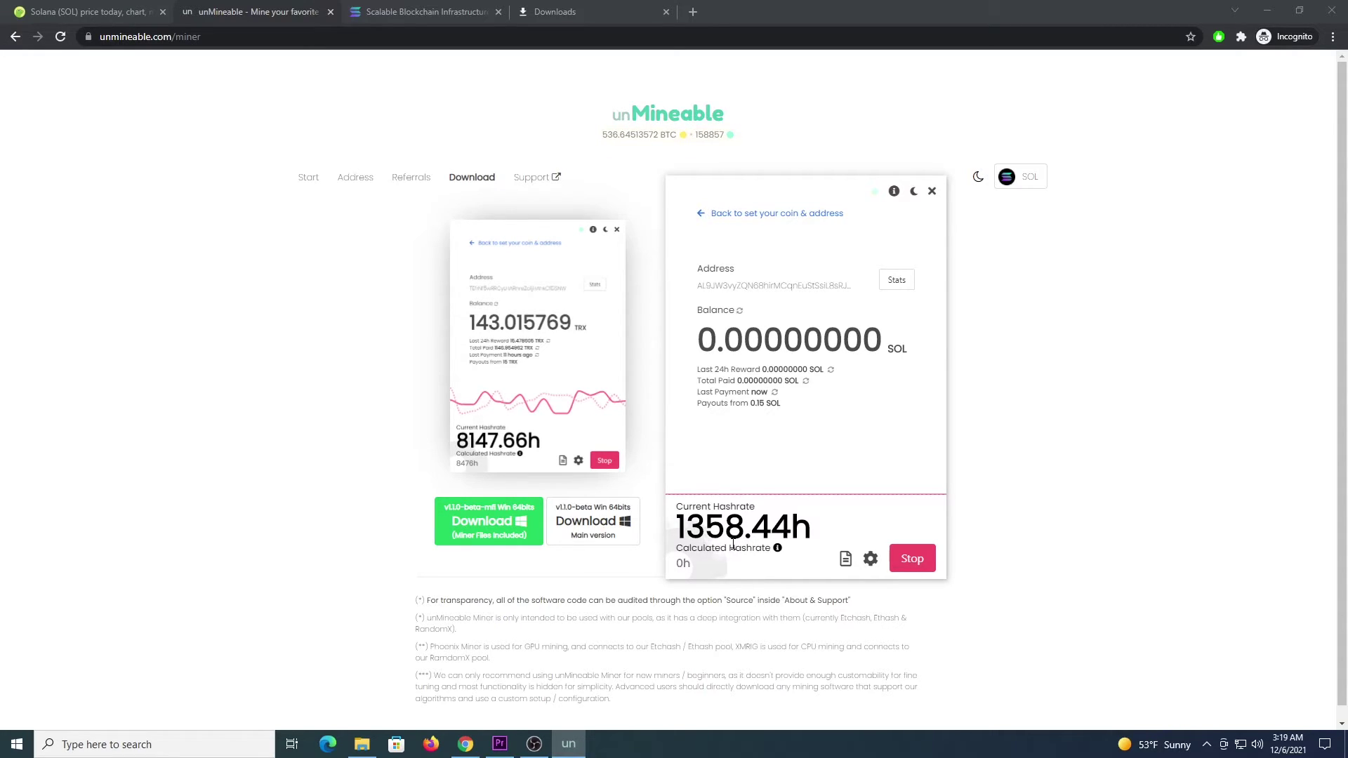
click(912, 560)
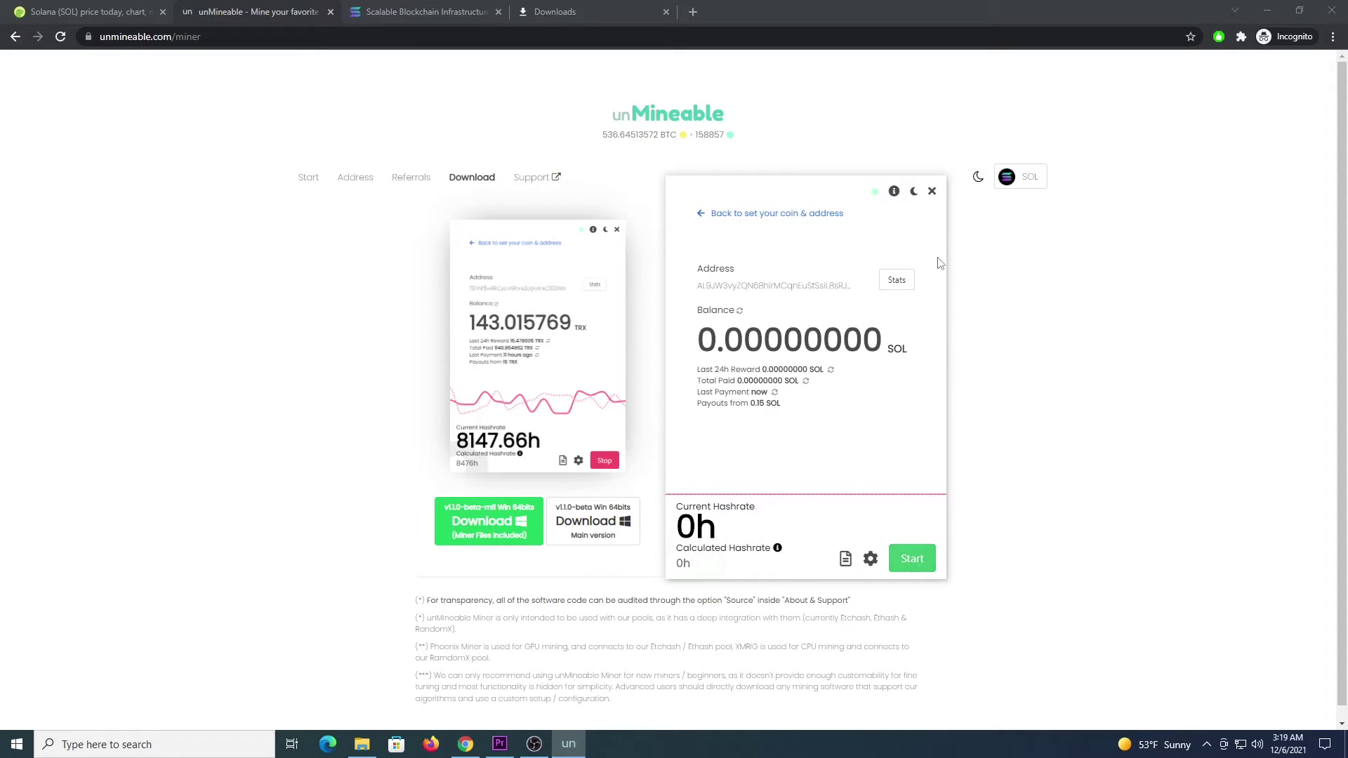
click(932, 192)
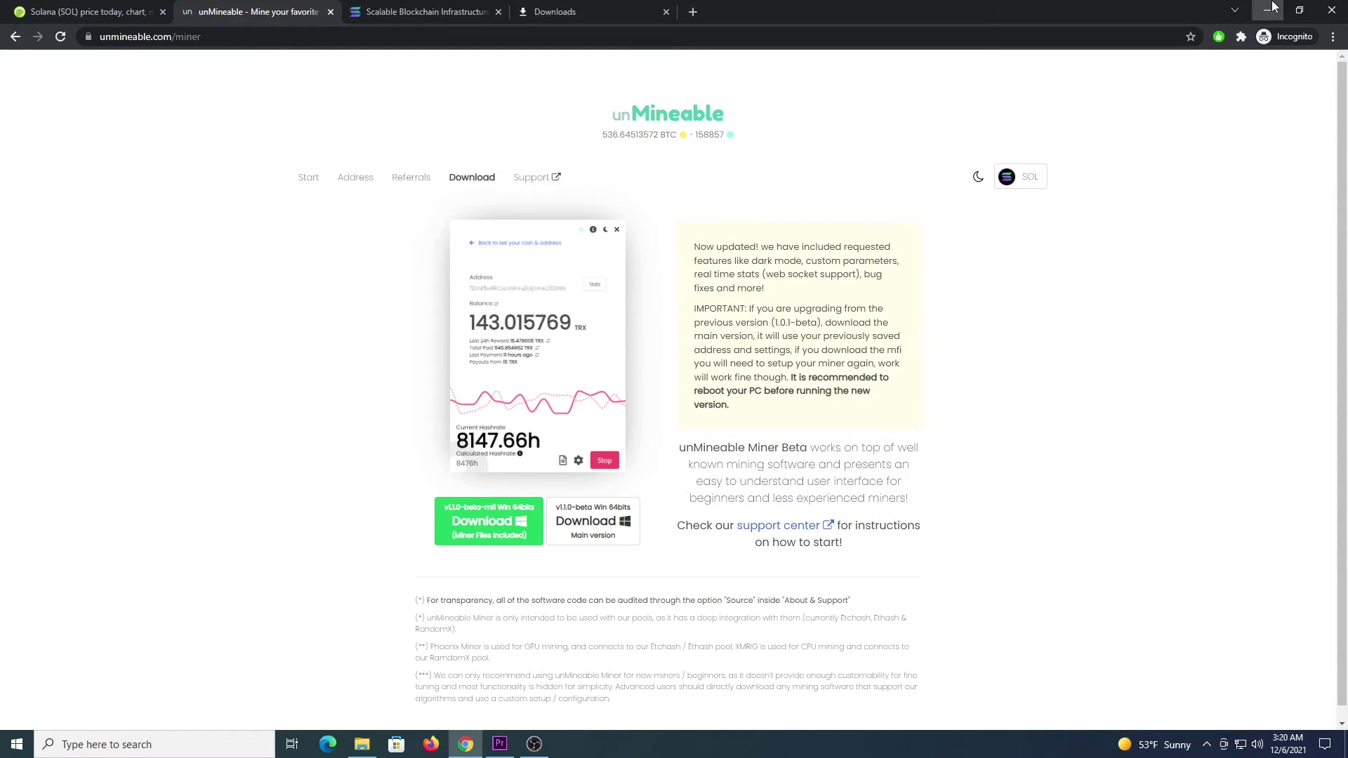
click(1268, 10)
Step: Open Exclusions > BrosMrig 6.16.0 and run Start_Mining as administrator
double_click(664, 318)
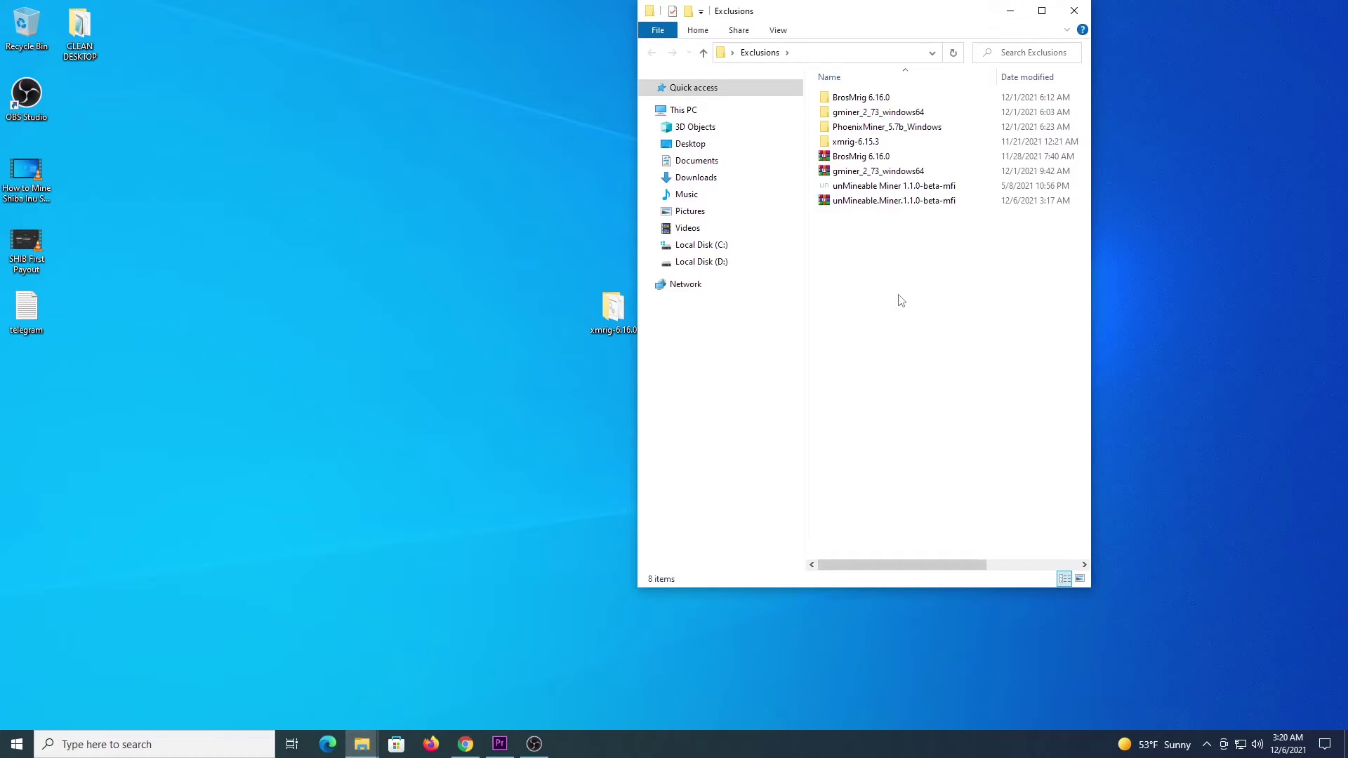
double_click(848, 101)
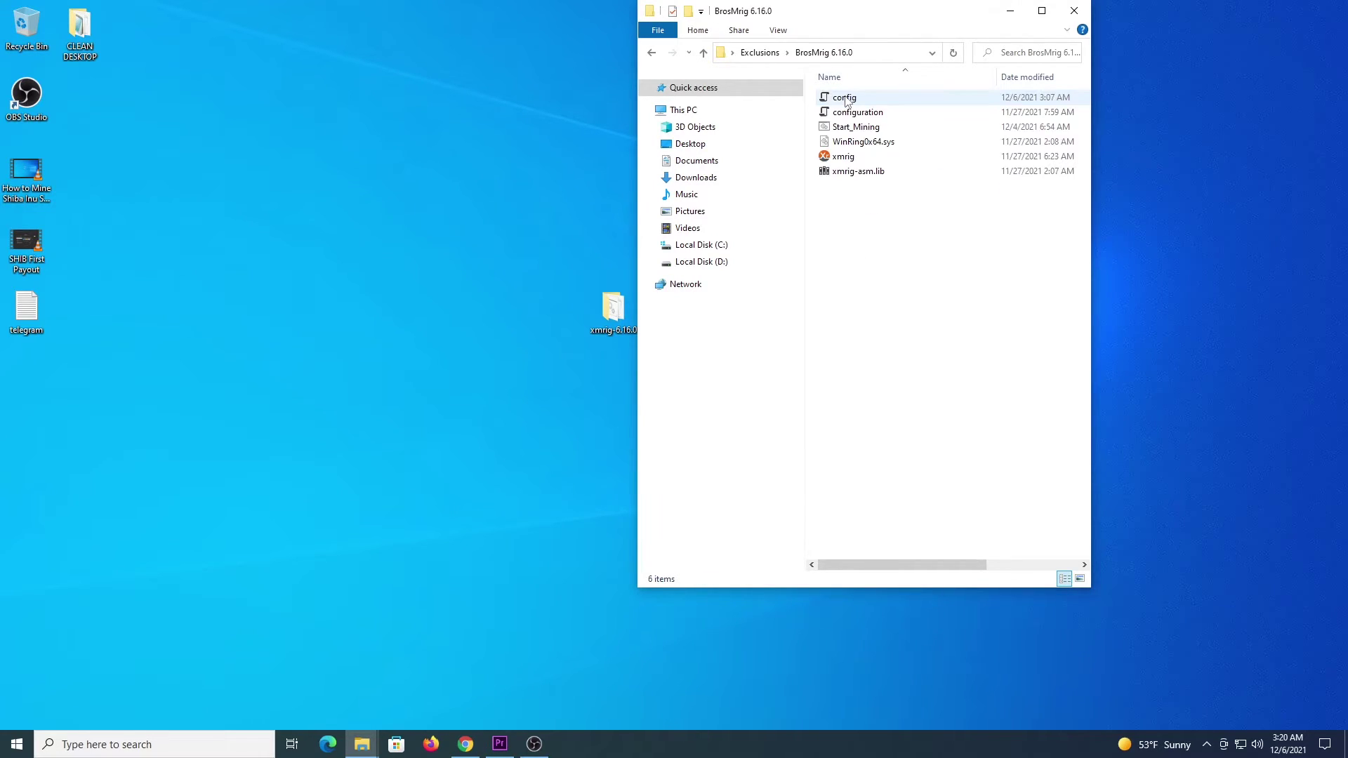
click(852, 129)
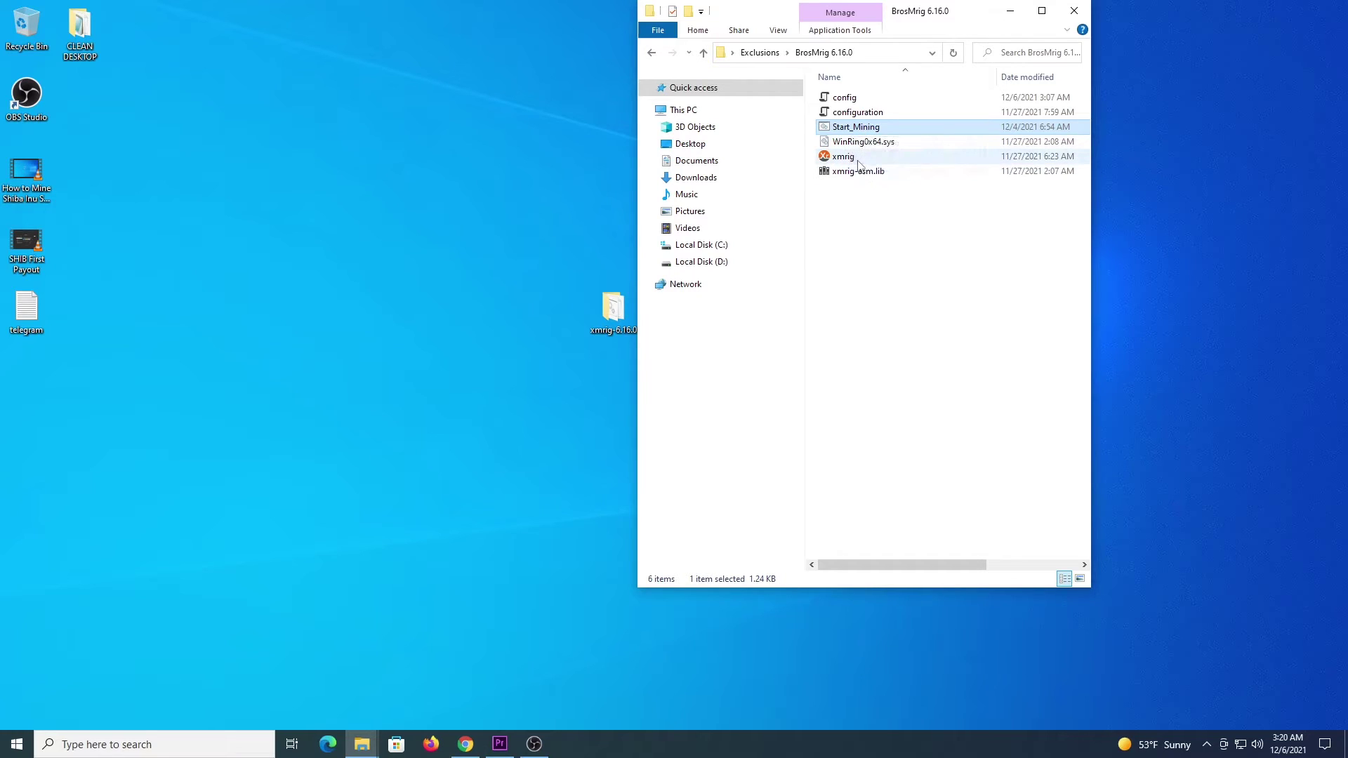
right_click(871, 130)
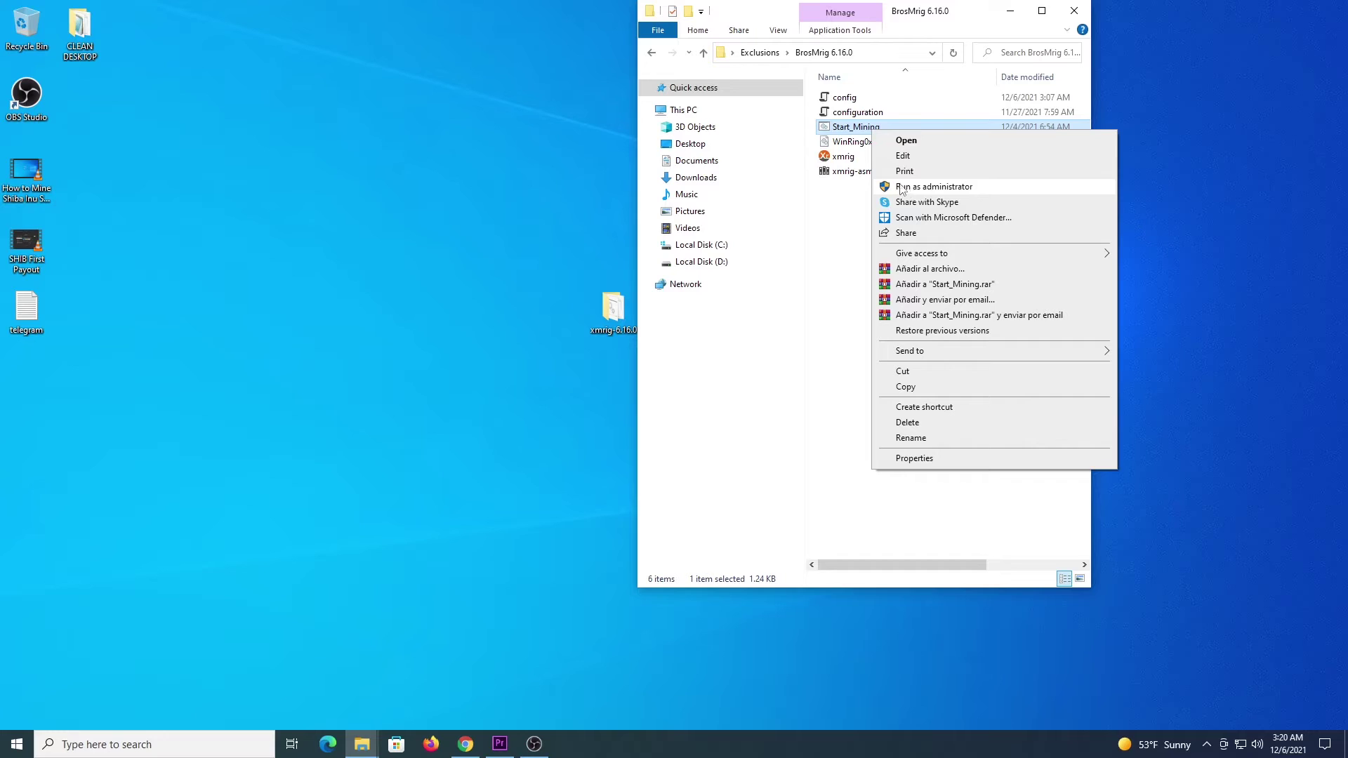
click(912, 187)
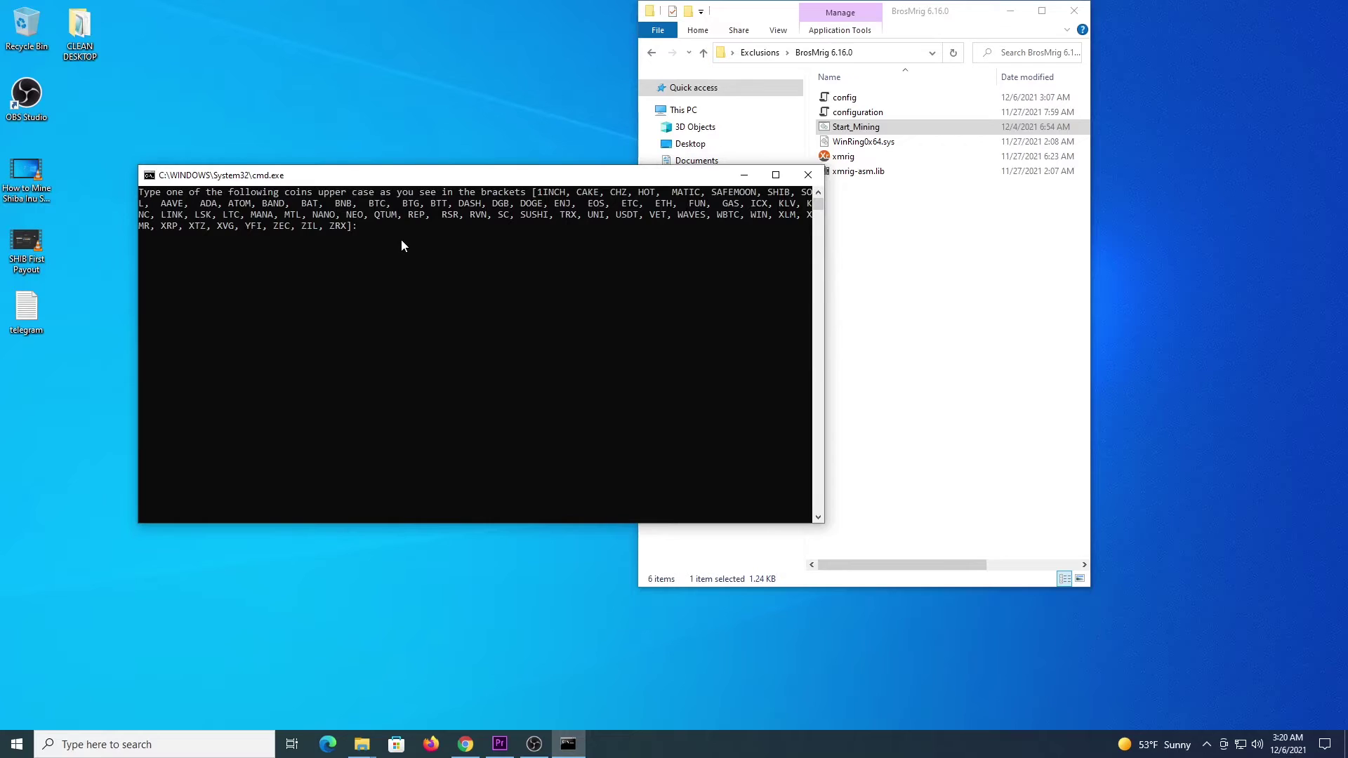
Step: Enter SOL, the wallet address, region eu and worker rigcpu so XMRig mines on rx-eu.unmineable.com:3333
click(401, 239)
text(SOL)
key(Return)
text(AL9JW3vyZQN68hirMCqnEuStSsiL8sRJVMn2egPZwXFz)
key(Return)
text(eu)
key(Return)
text(rigcp)
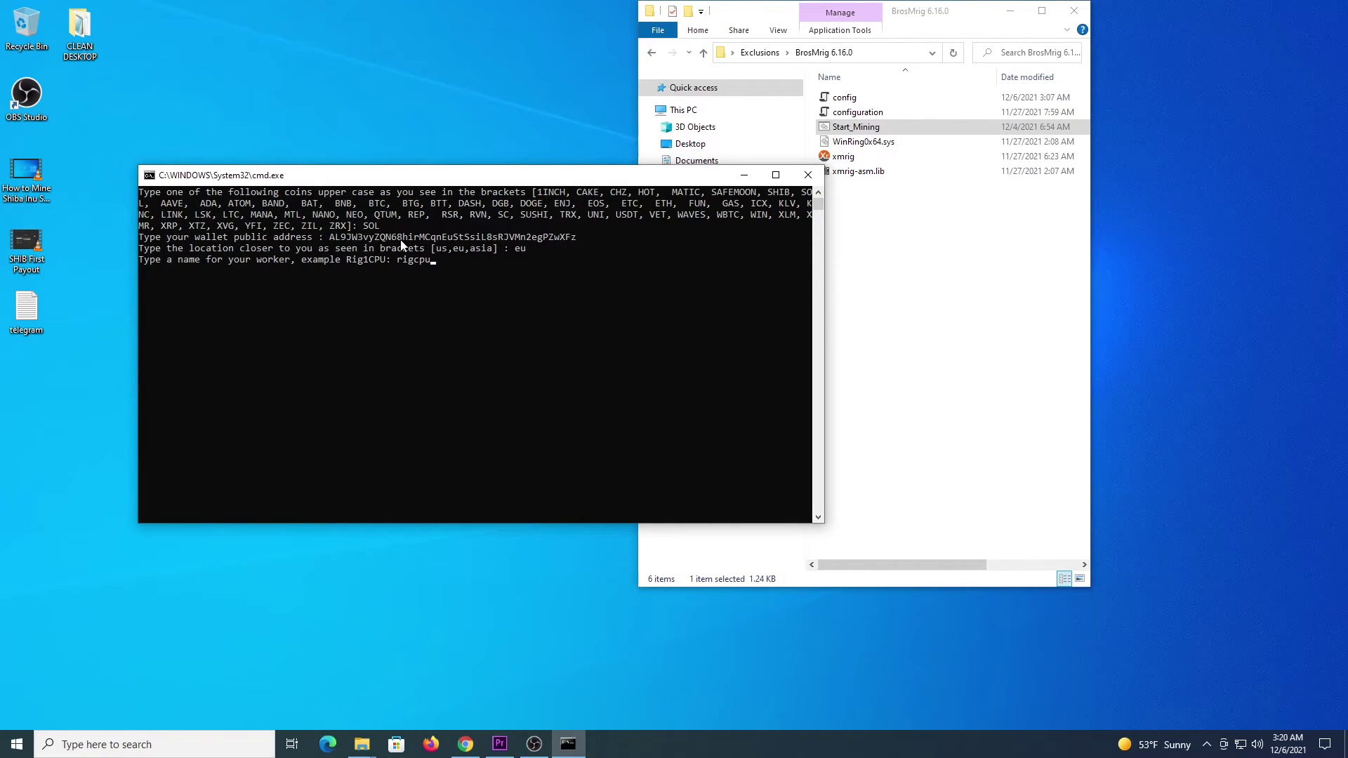
key(Return)
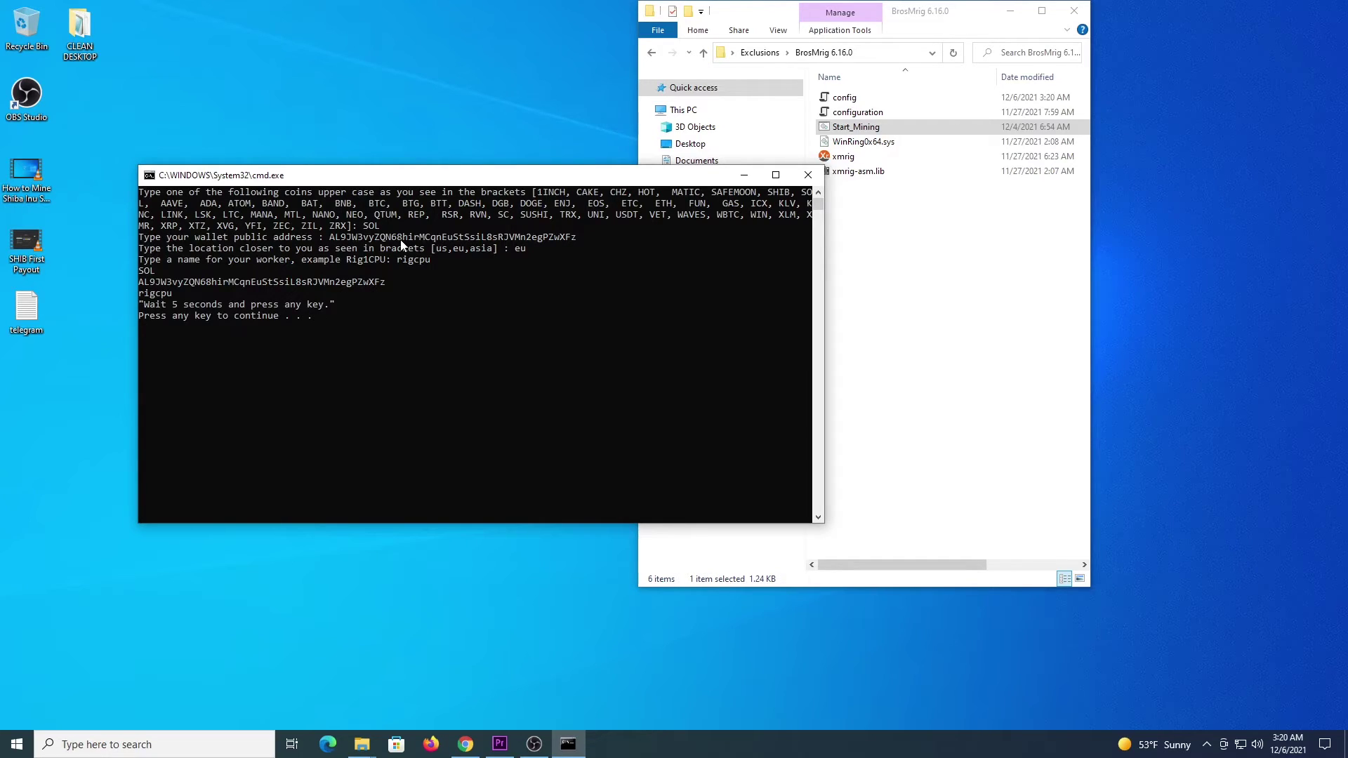
key(Return)
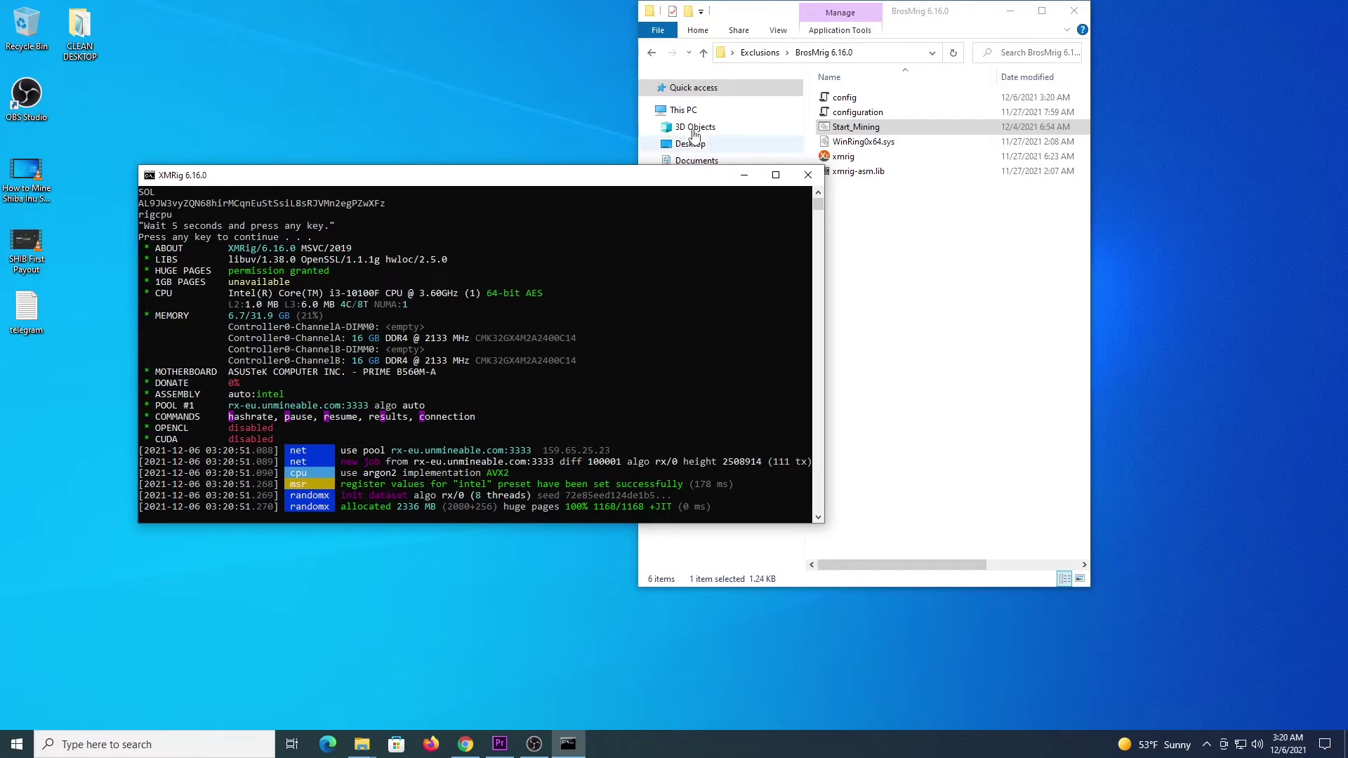
Step: From Exclusions, run Start_Mining in gminer_2_73_windows64 as administrator
click(651, 58)
click(651, 54)
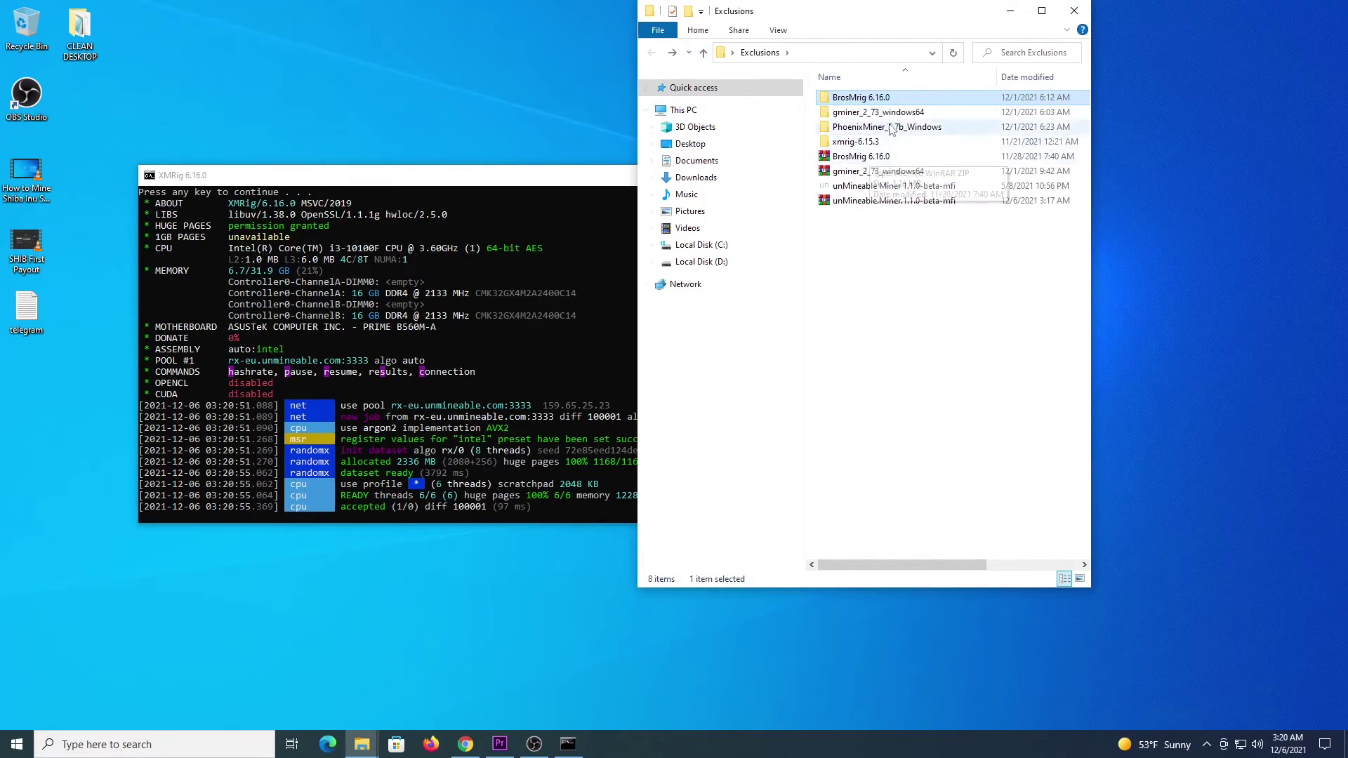
click(873, 114)
double_click(873, 114)
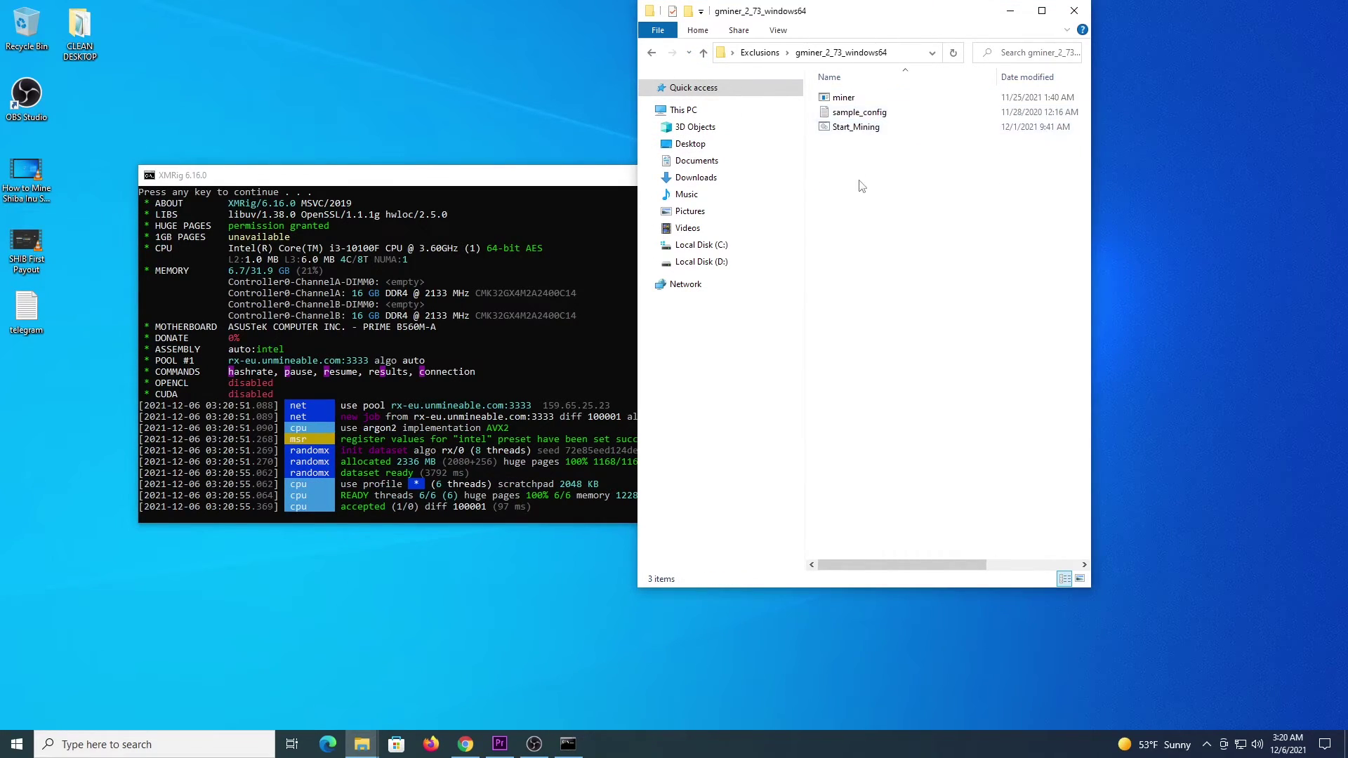
click(851, 128)
right_click(846, 129)
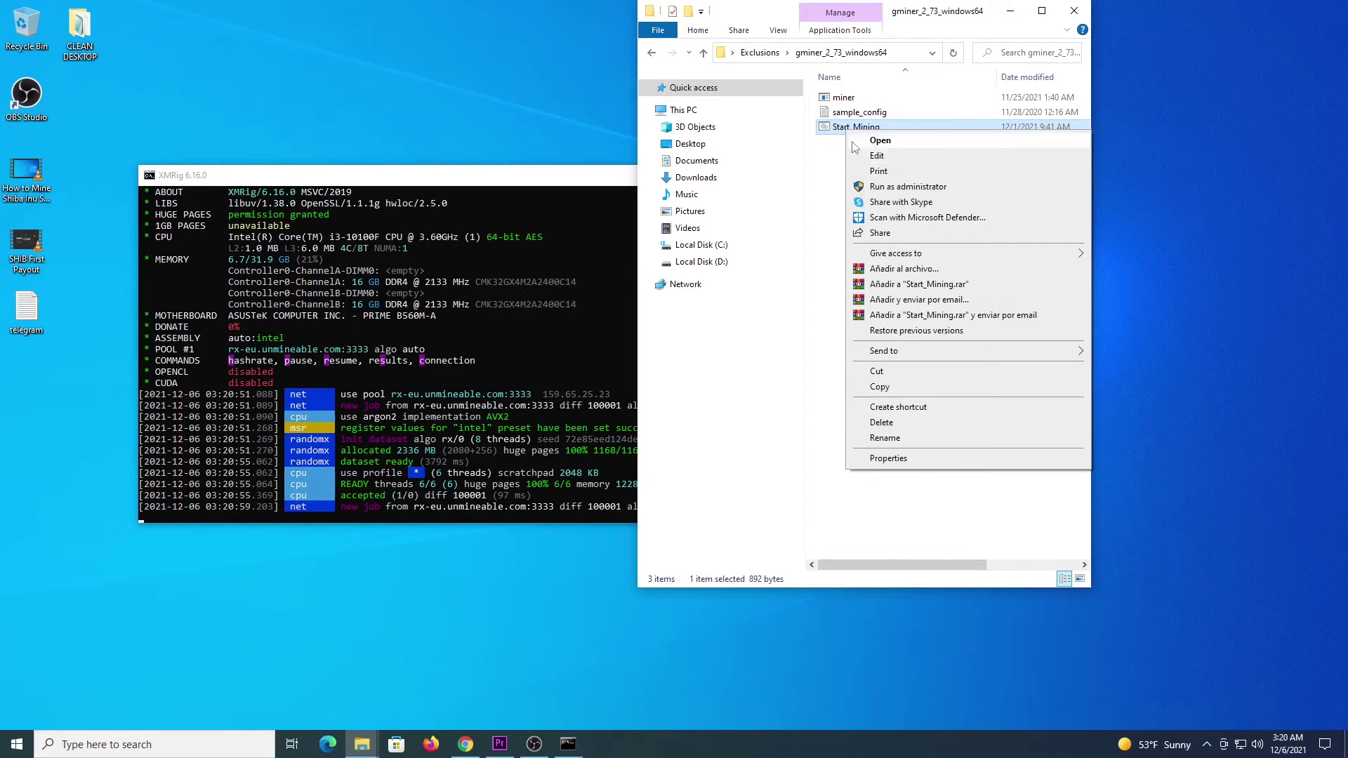
click(885, 187)
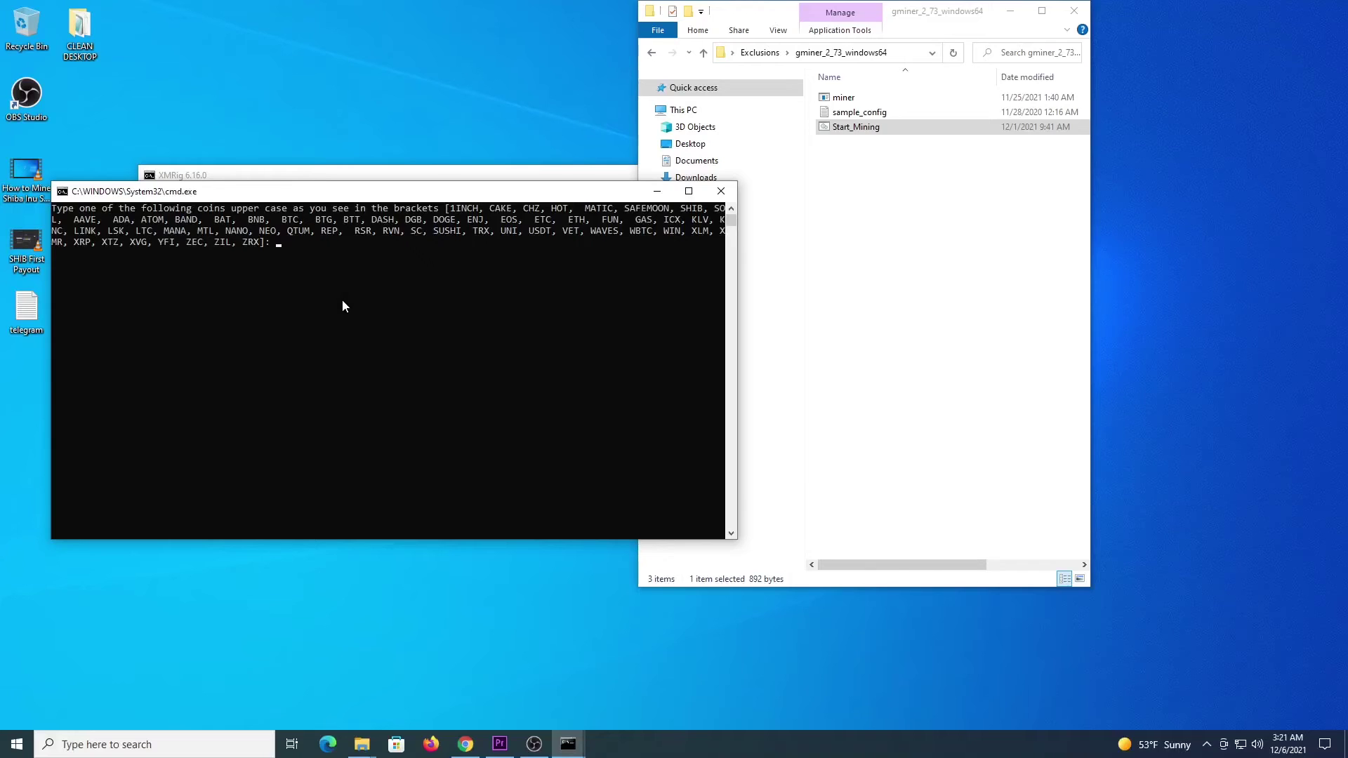
Step: Start GMiner with SOL, the wallet, eu, etchash and gpuworker, then interrupt it after out-of-memory
click(343, 299)
text(SOL)
key(Return)
text(AL9JW3vyZQN68hirMCqnEuStSsiL8sRJVMn2egPZwXFz)
key(Return)
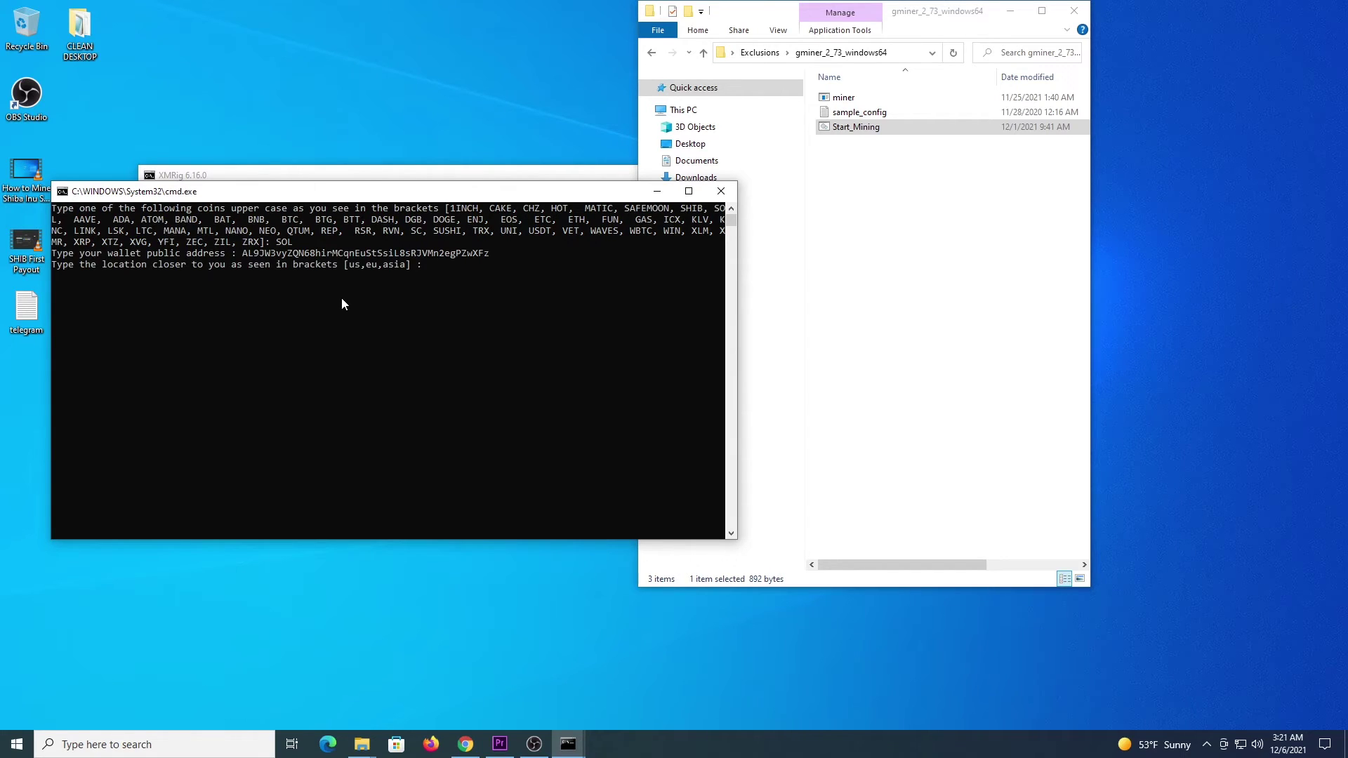
text(eu)
key(Return)
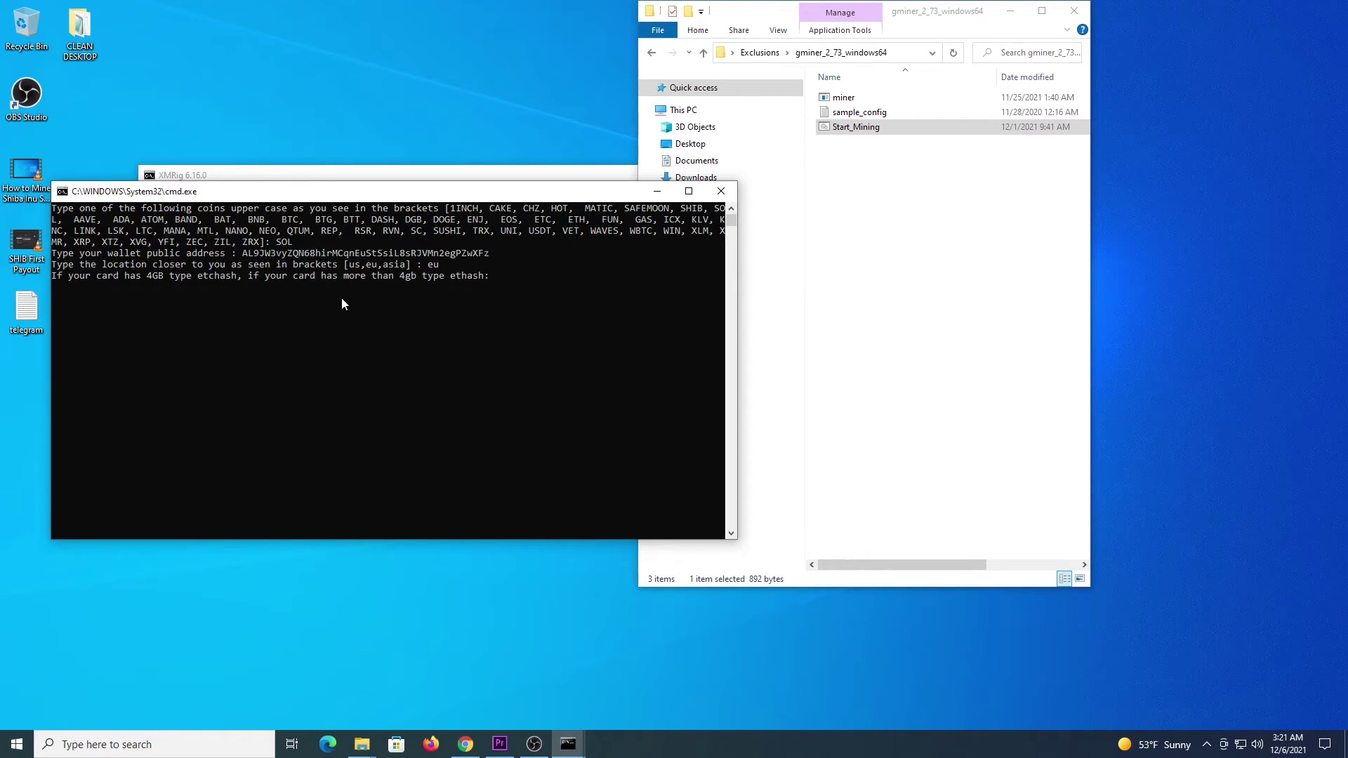
text(etchash)
key(Return)
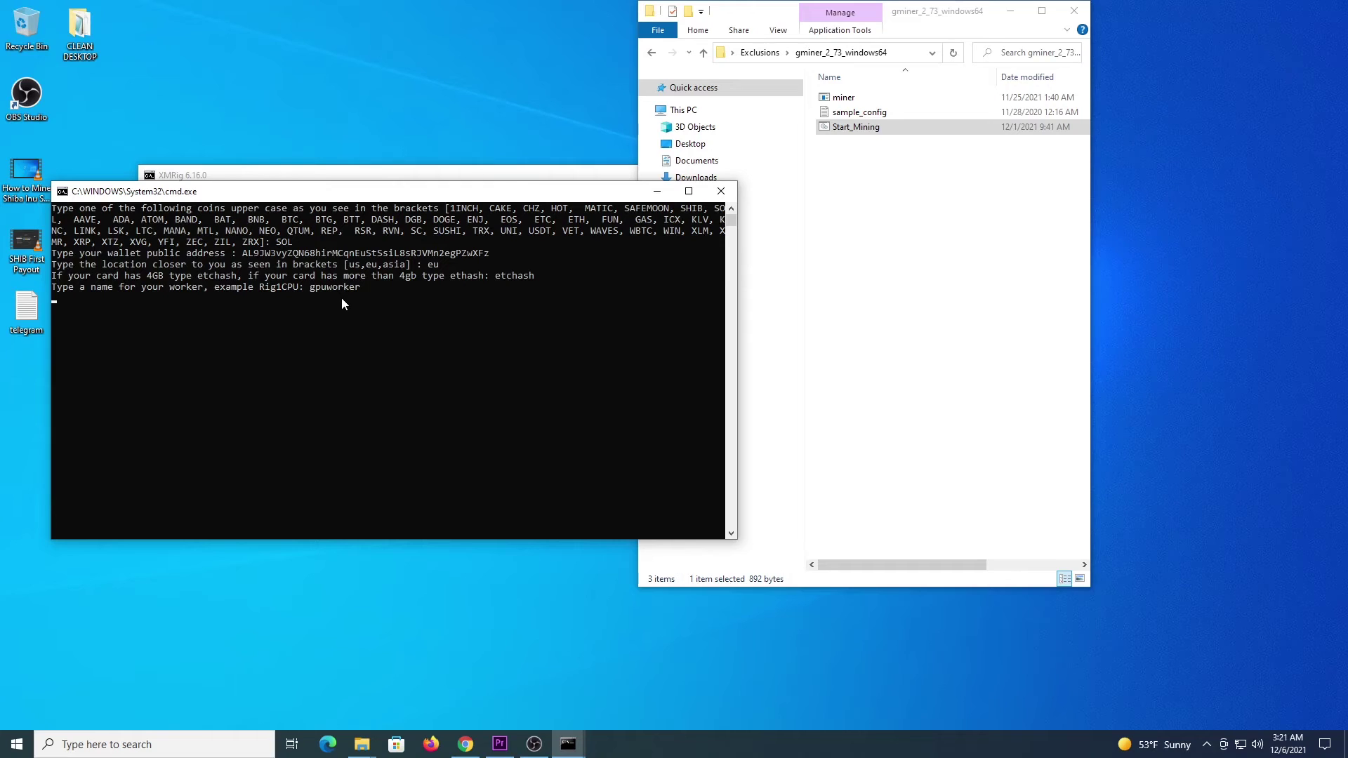
key(Return)
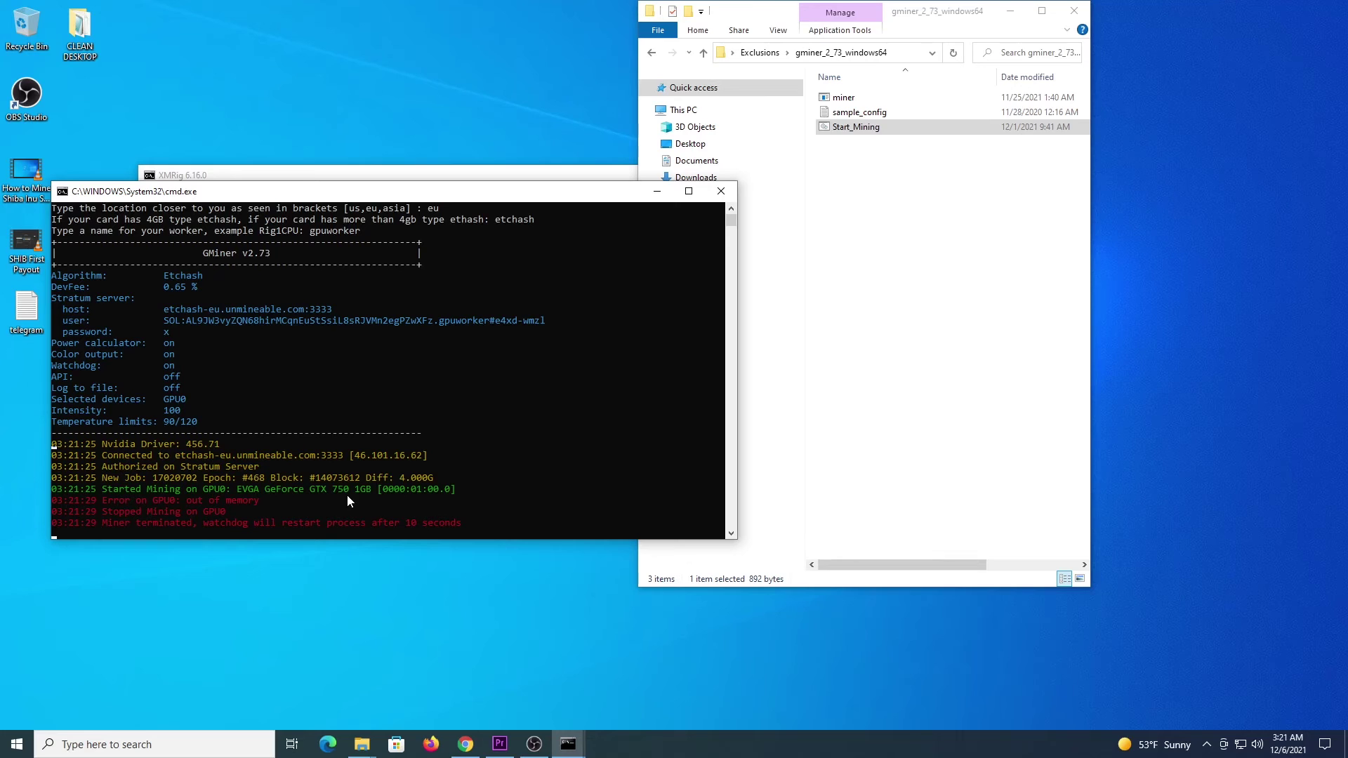
key(ctrl+c)
Step: End the GMiner batch job, then show XMRig's hashrate report (1685.1 H/s, 6 threads) and shares results
text(y)
key(Return)
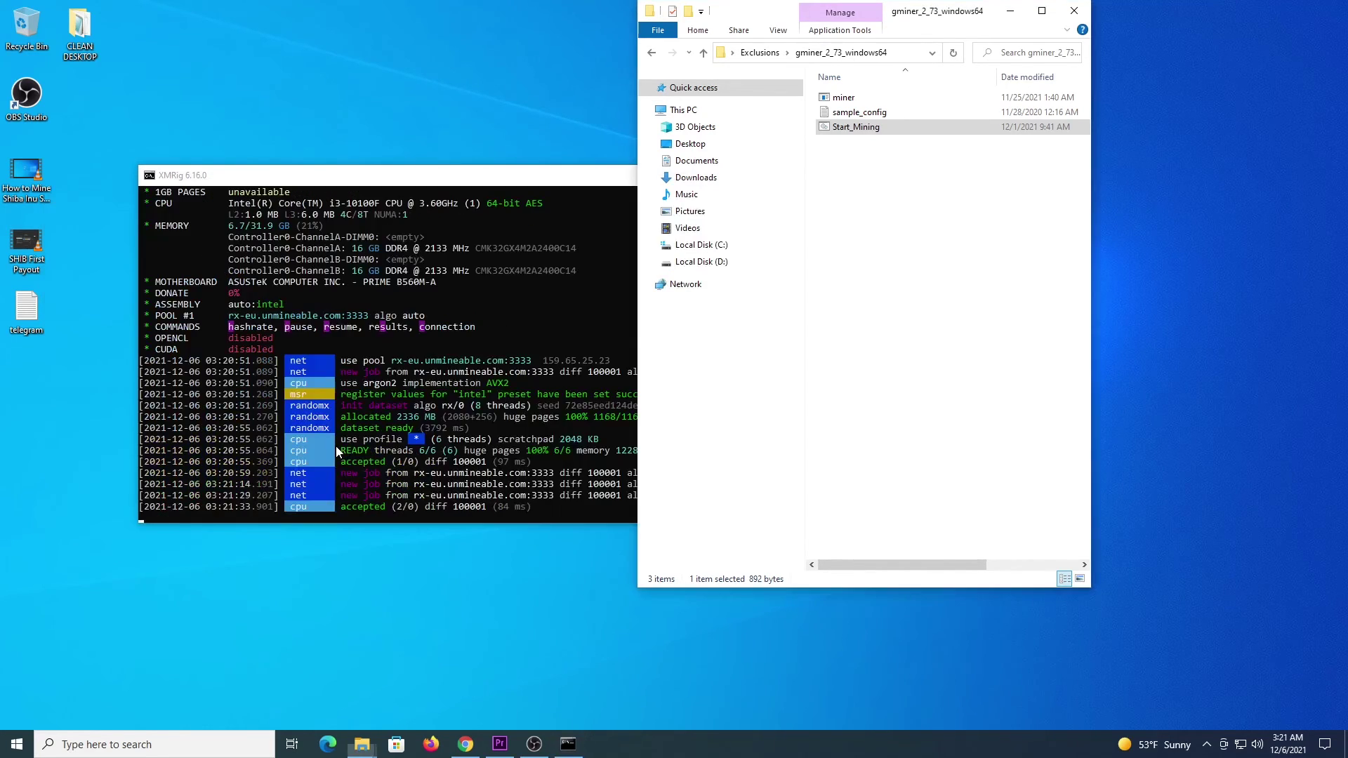
click(439, 175)
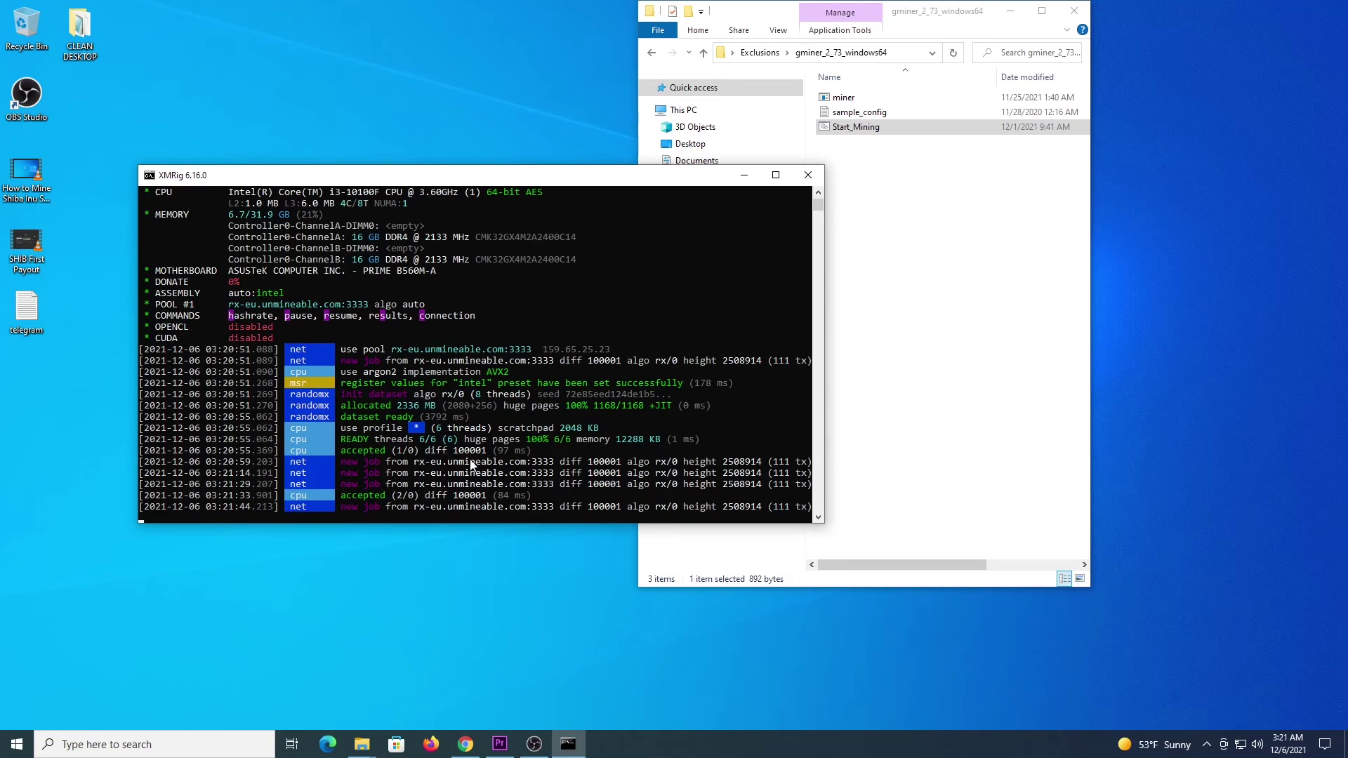
key(h)
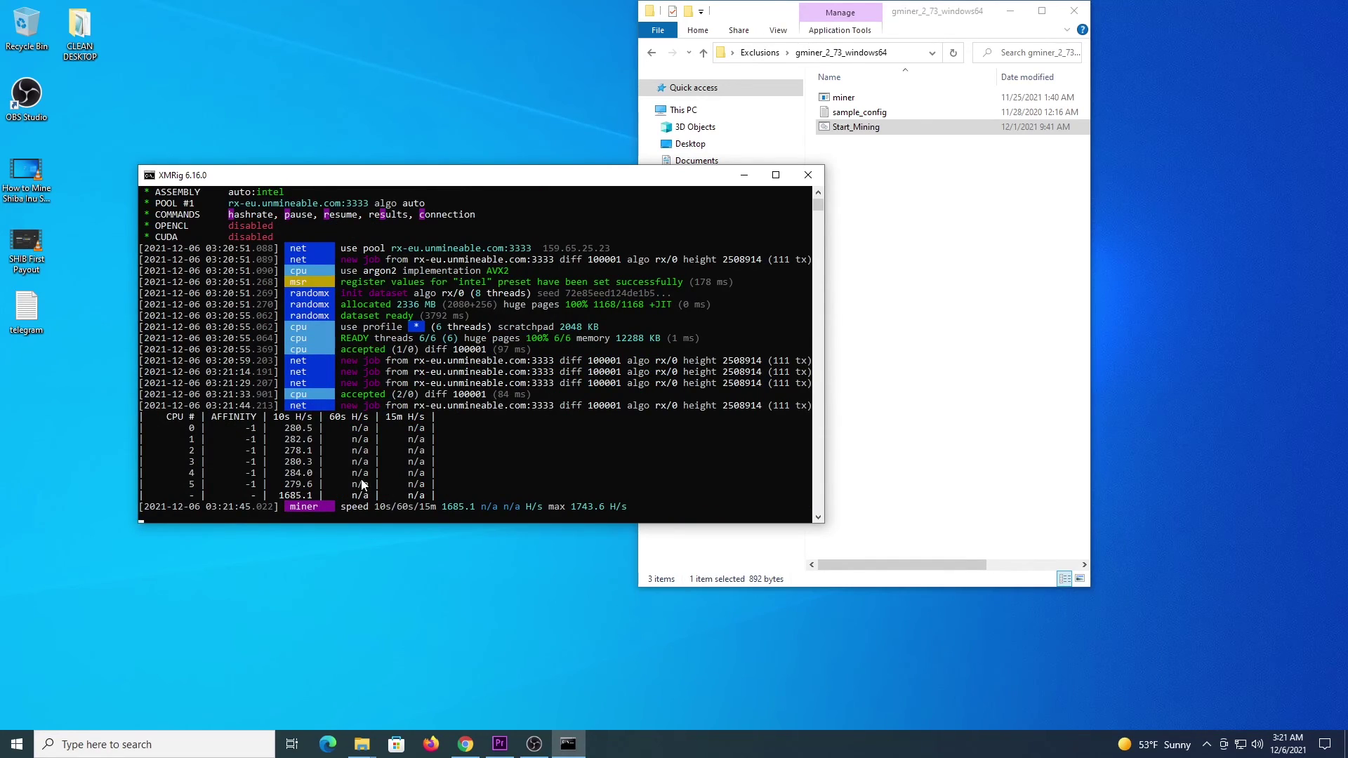
key(r)
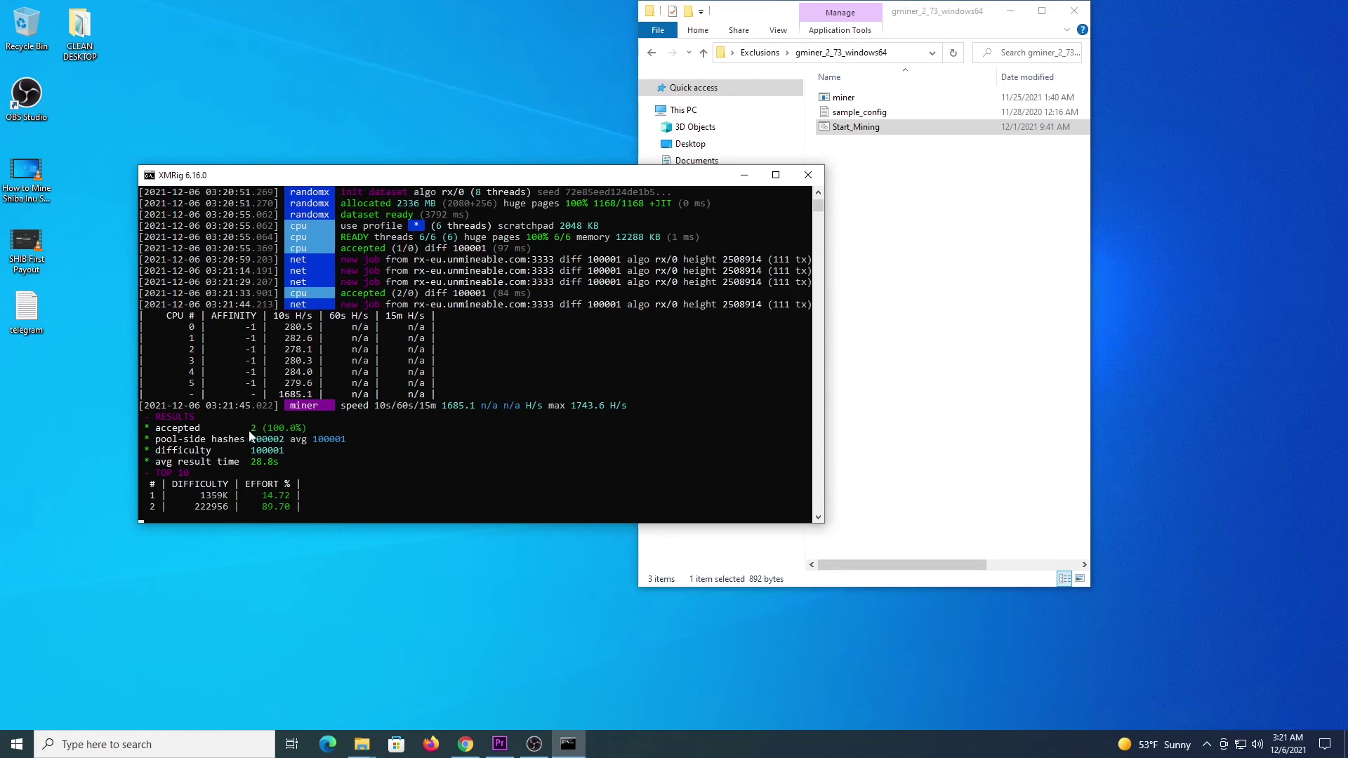